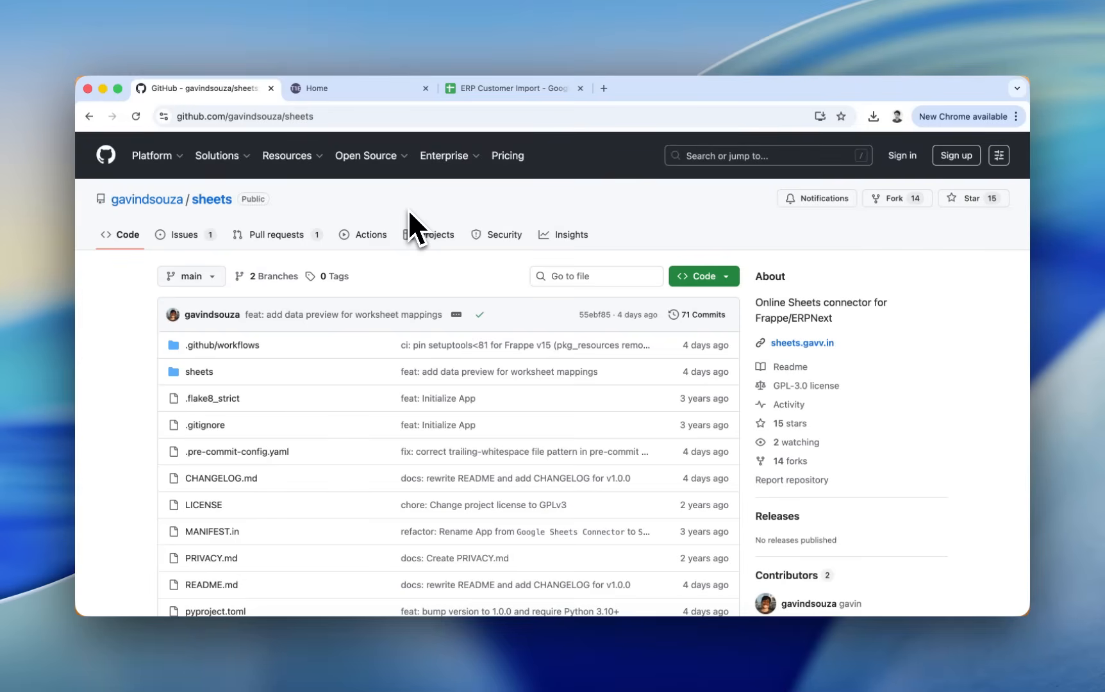
Step: Review the Sheets connector README, covering key features, how it works, installation, Google service account setup and credential upload
scroll(410, 218, down, 10)
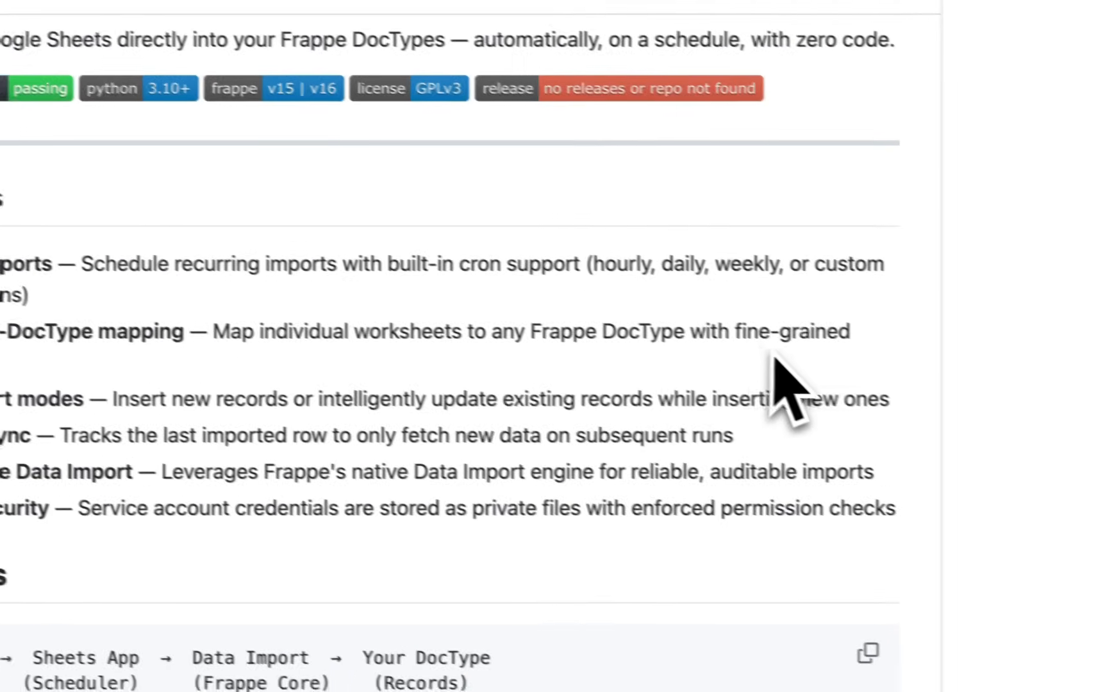
scroll(360, 398, down, 2)
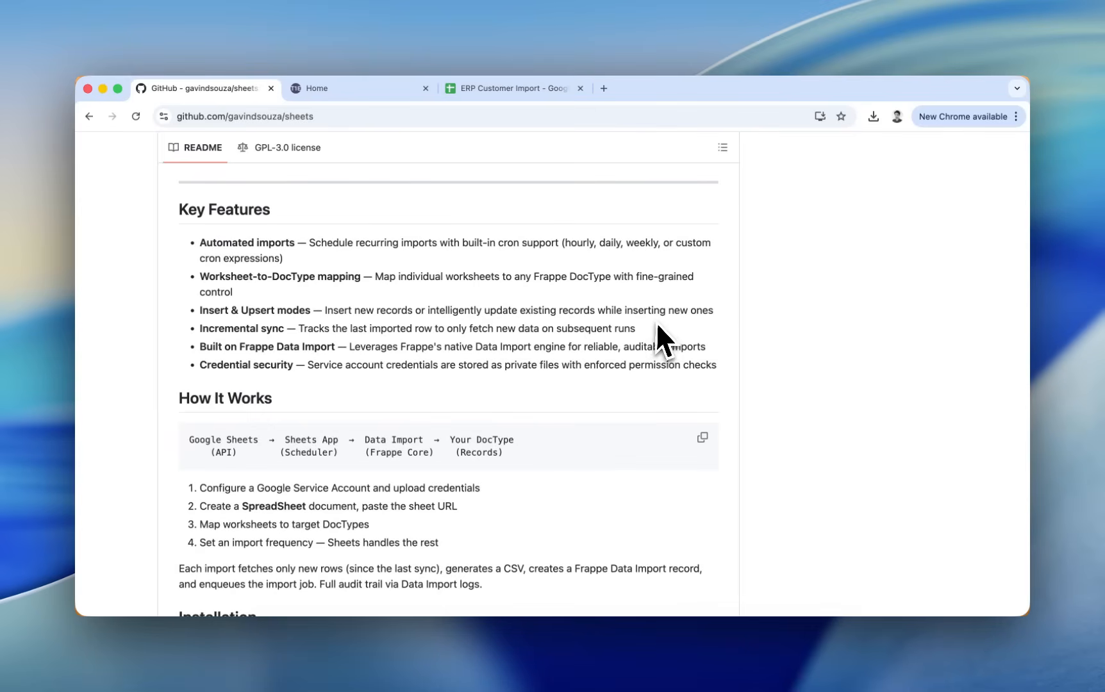
scroll(339, 307, down, 2)
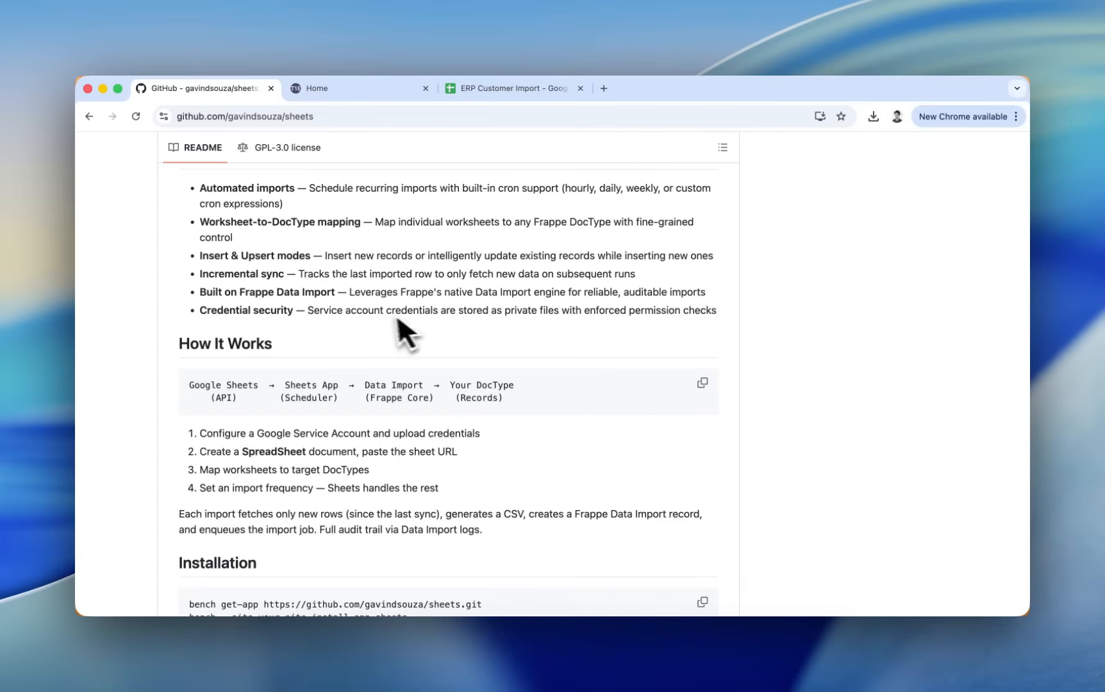
scroll(378, 317, down, 2)
scroll(282, 343, down, 1)
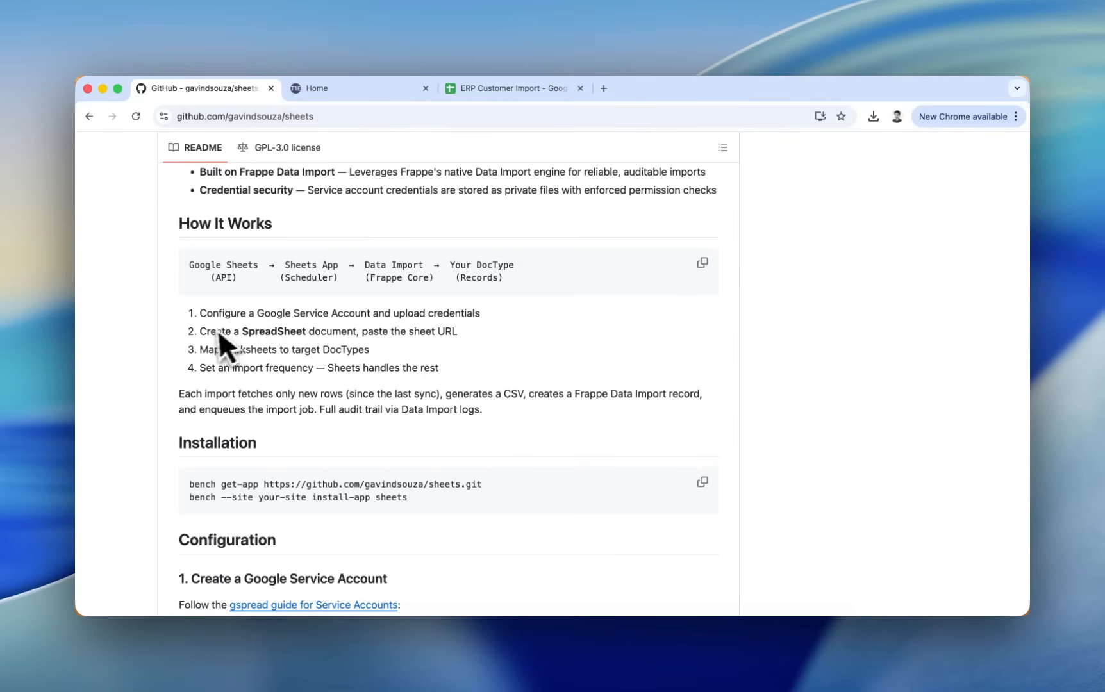
scroll(221, 336, down, 1)
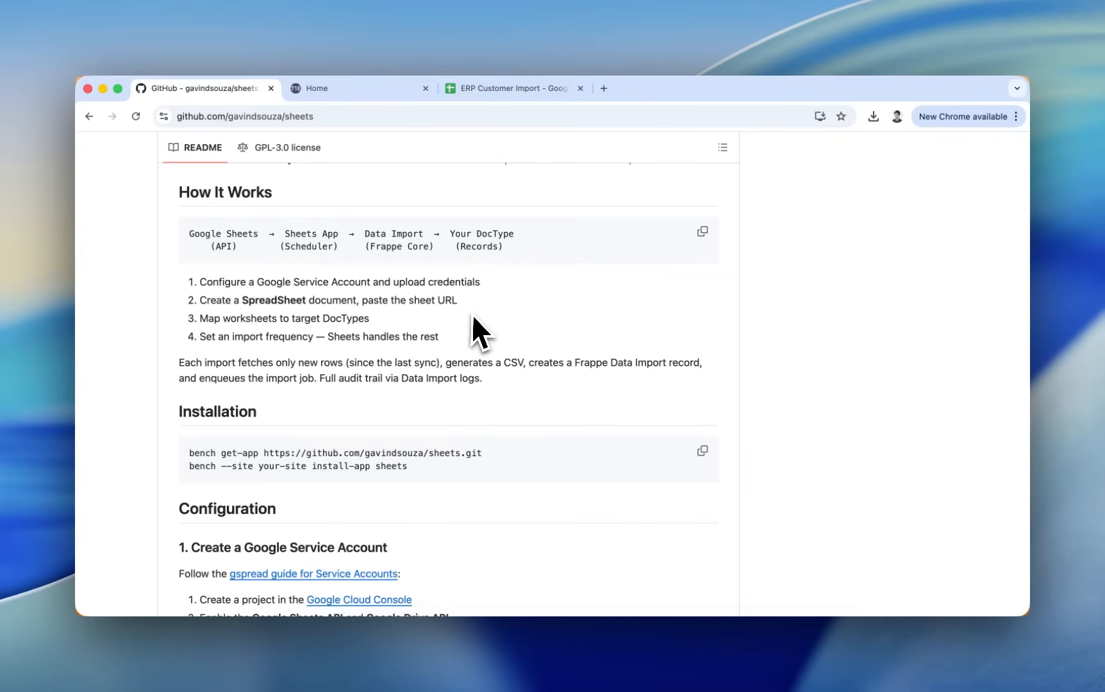
scroll(282, 318, down, 1)
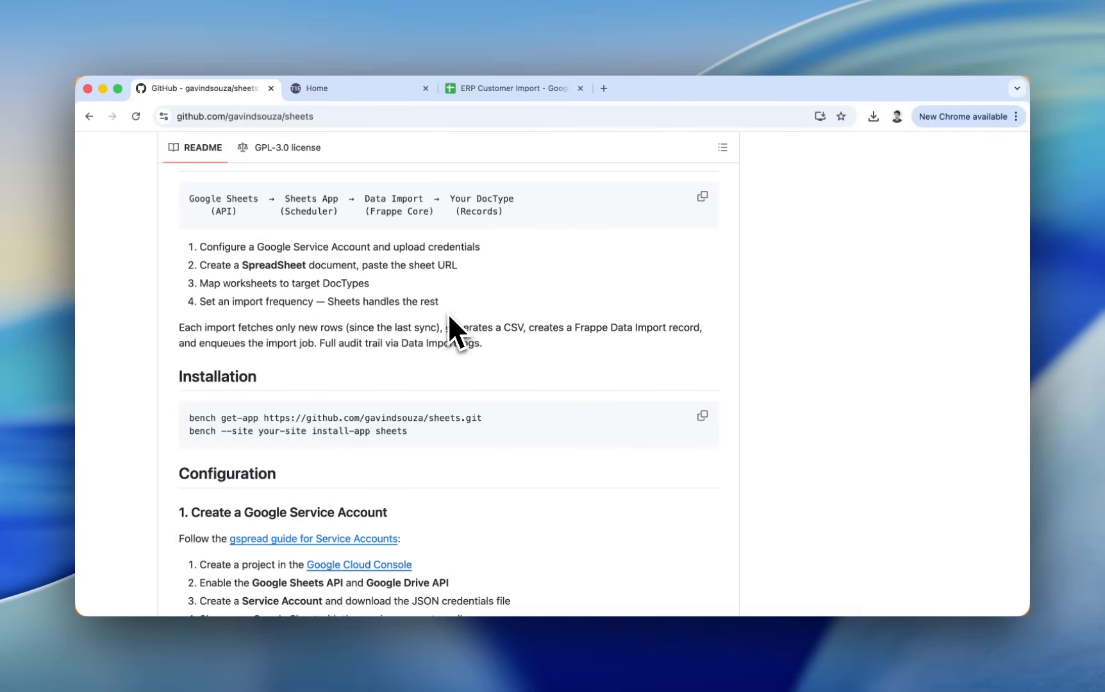
scroll(360, 324, down, 1)
scroll(359, 325, down, 2)
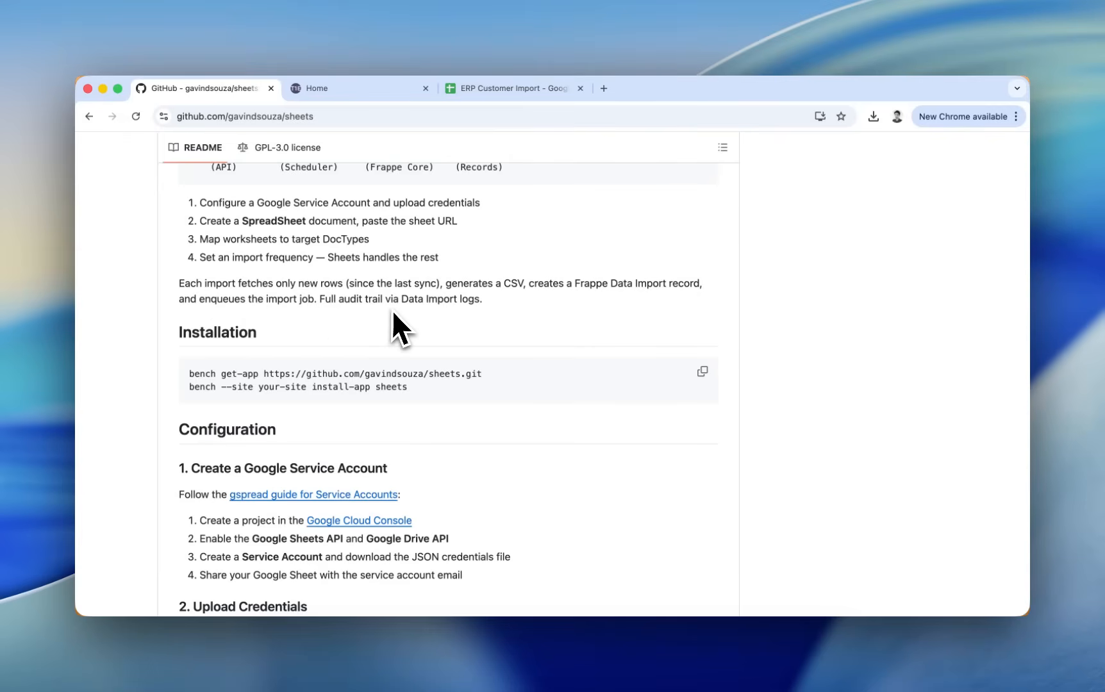
scroll(492, 313, down, 2)
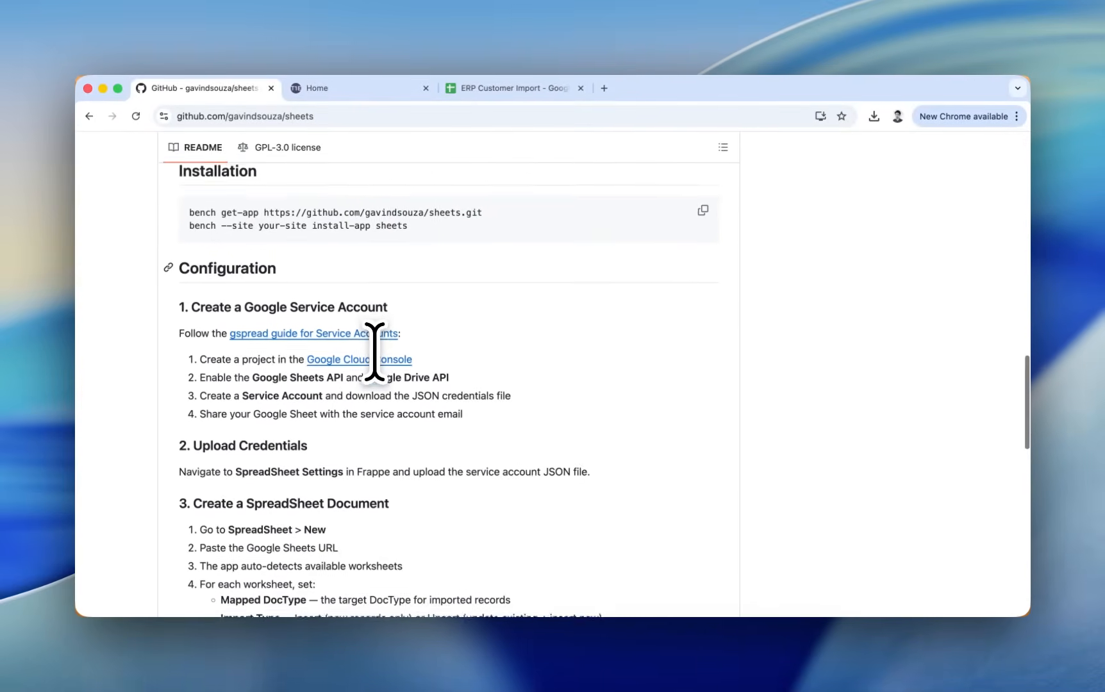
scroll(370, 346, down, 2)
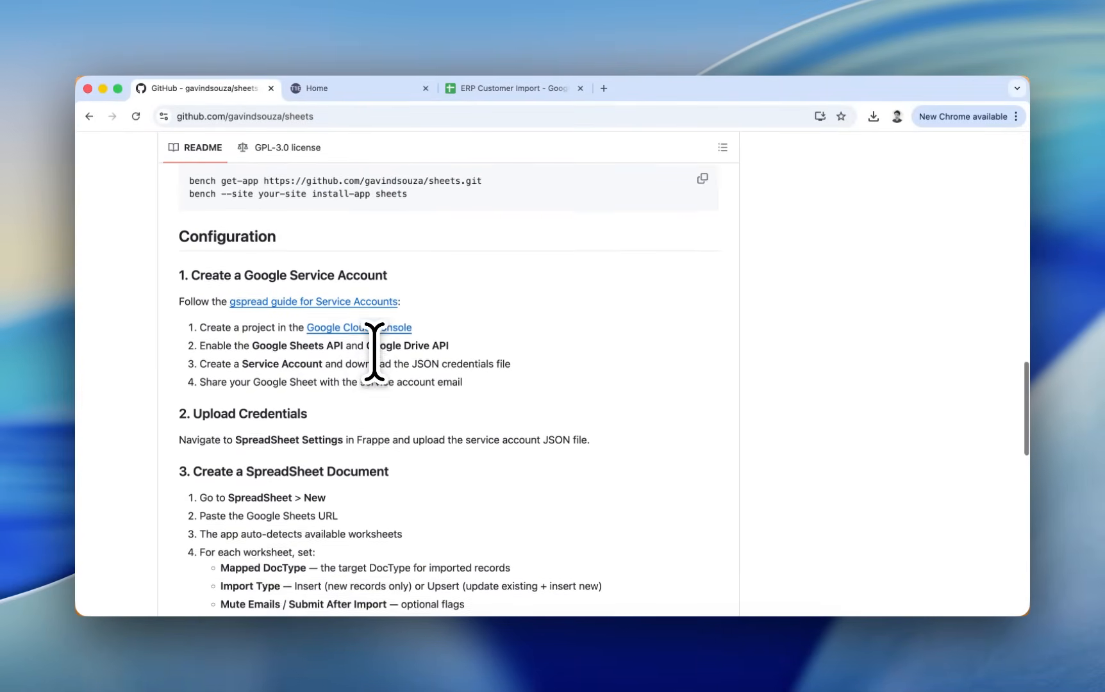
scroll(295, 306, down, 2)
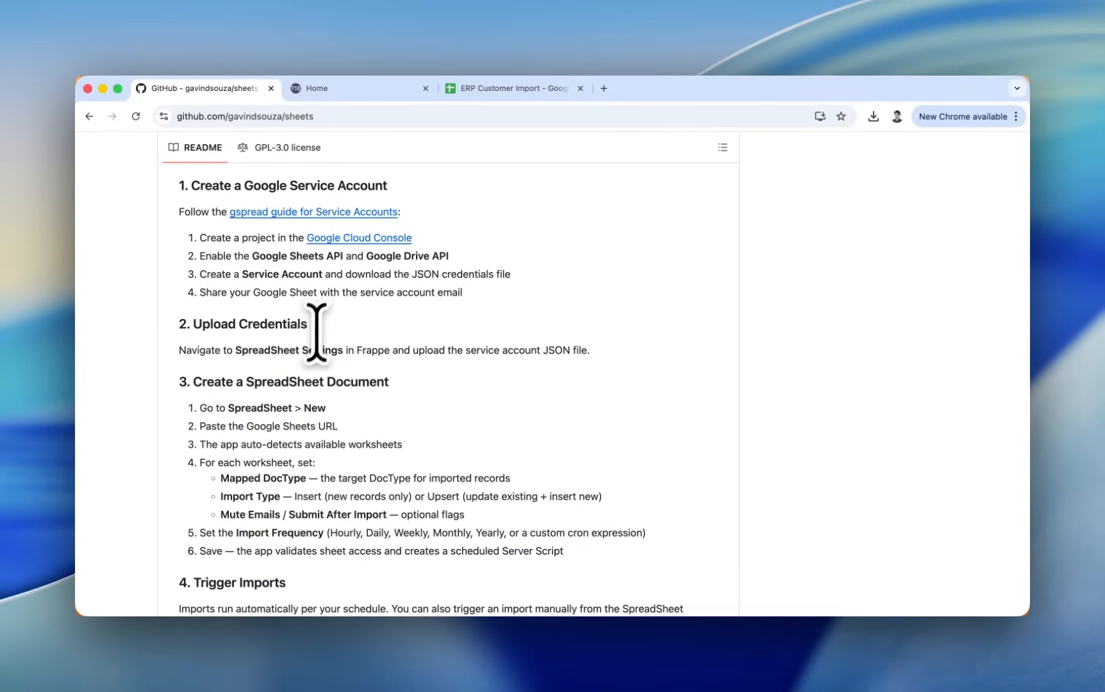
Step: Switch to the ERP site and look up SpreadSheet Settings by searching for "spread"
click(364, 88)
click(697, 145)
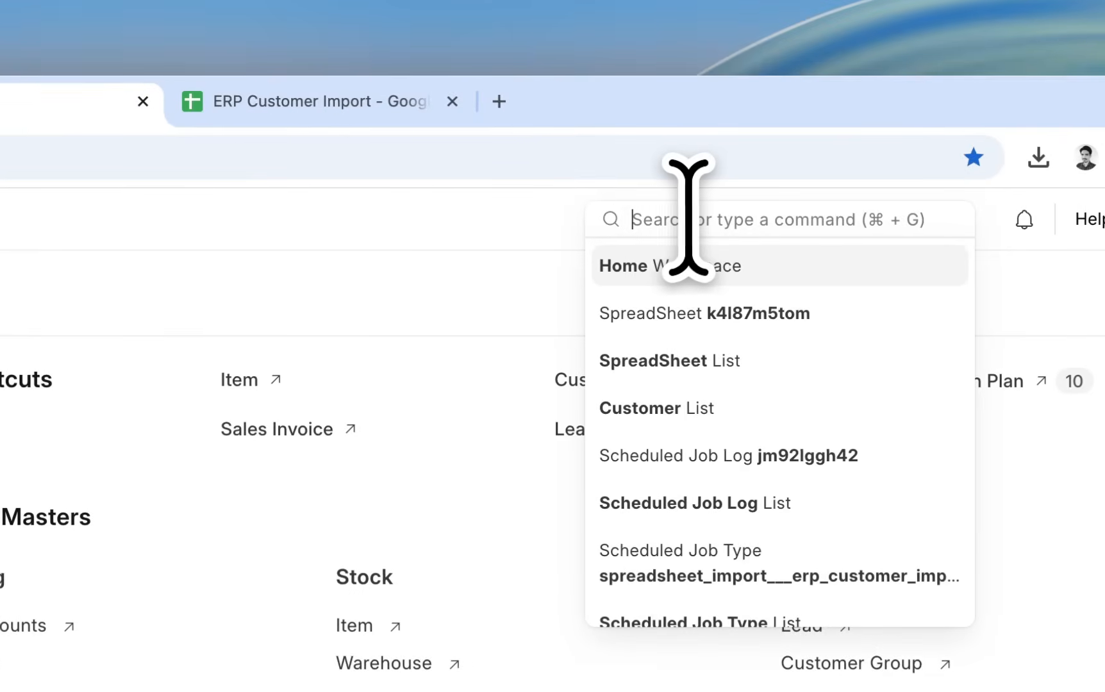
text(spread)
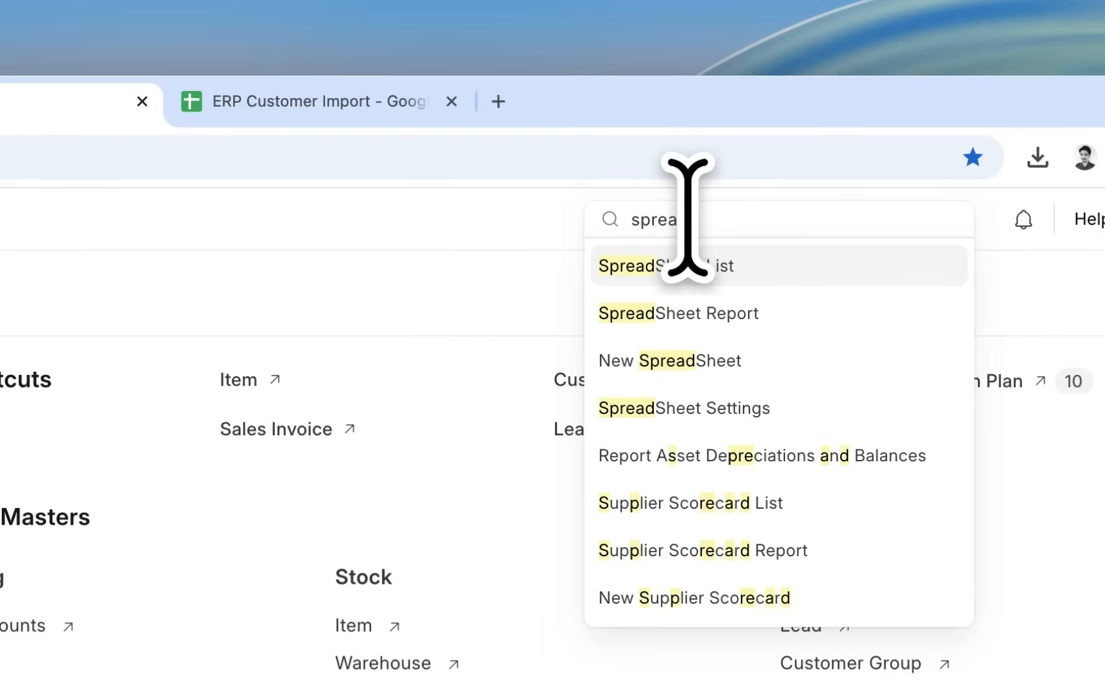
click(737, 394)
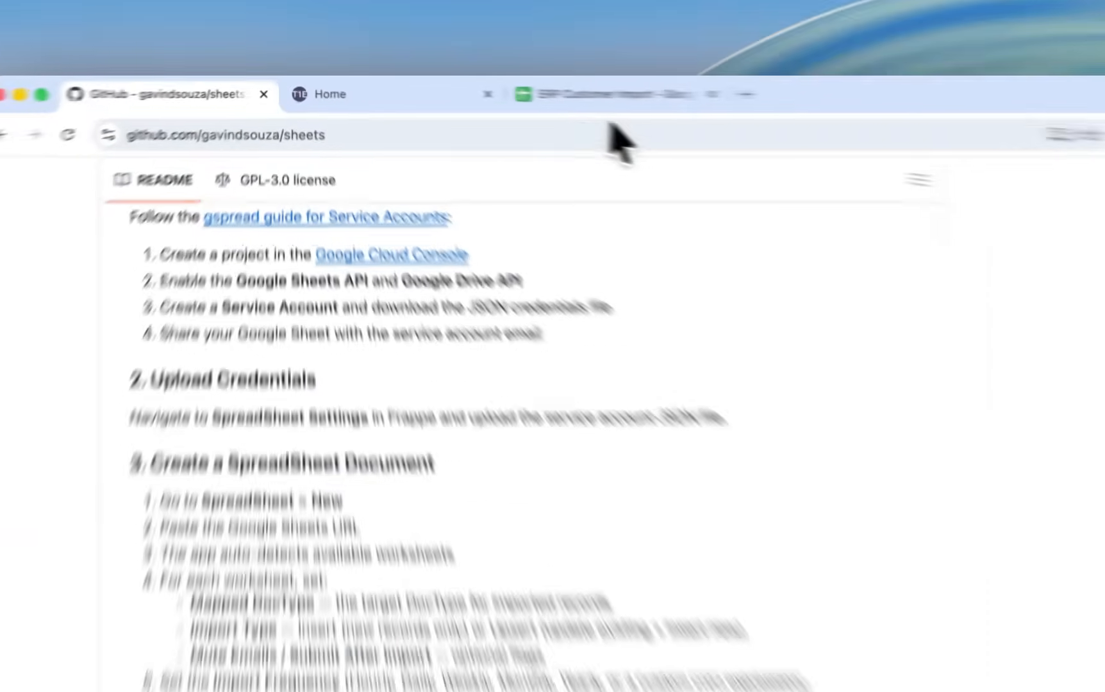
Step: In the ERP Customer Import Google Sheet, clear the Livspace customer record in cells A6:E6
click(758, 105)
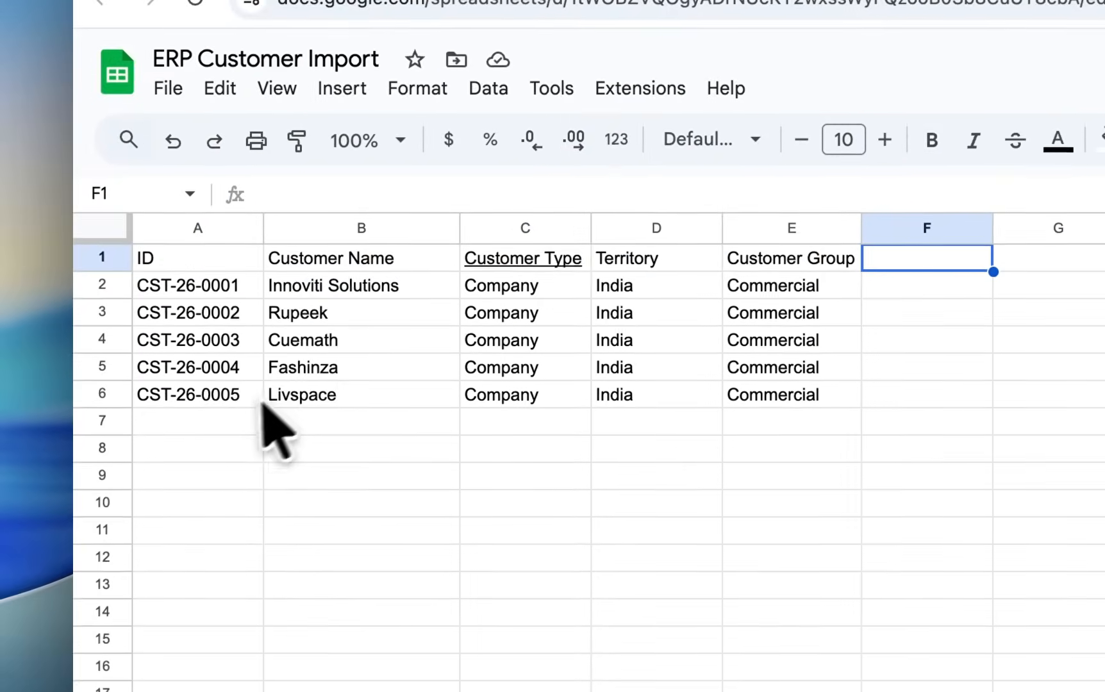
click(22, 574)
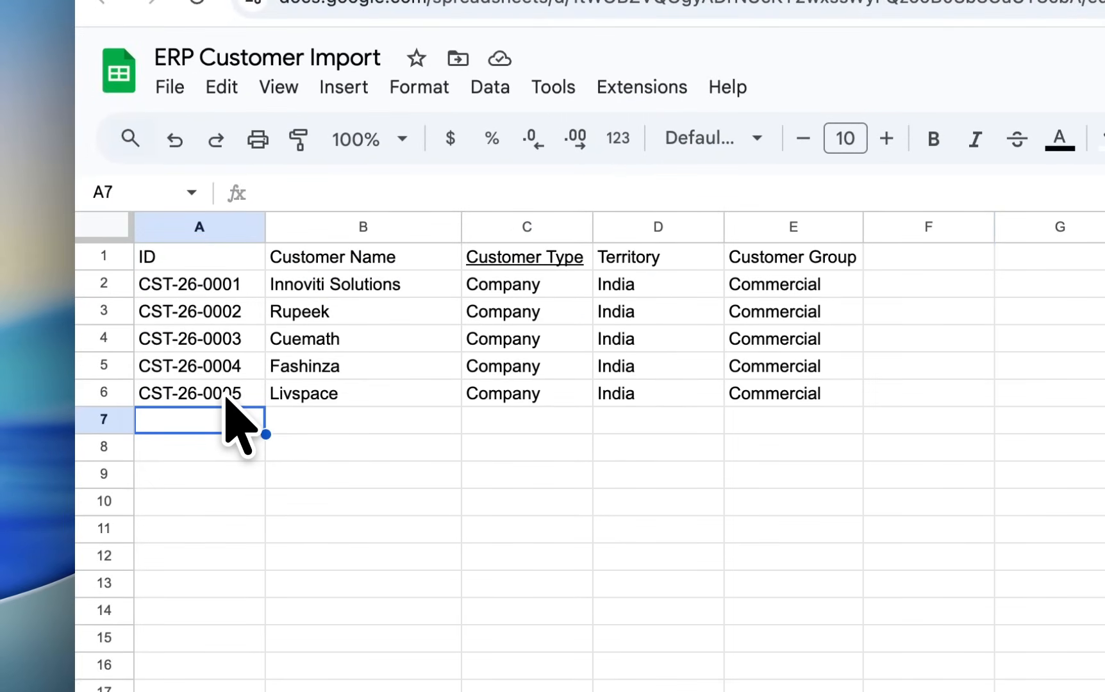
click(229, 400)
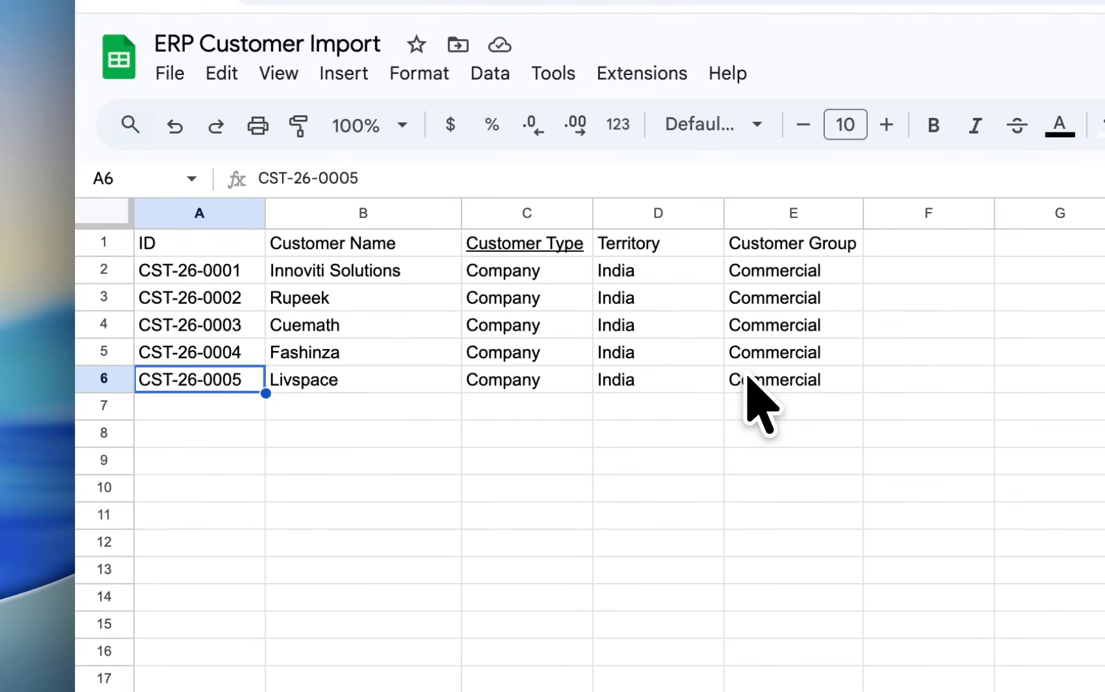
key(shift+Right)
key(shift+Right)
key(shift+Right)
key(shift+Right)
key(Delete)
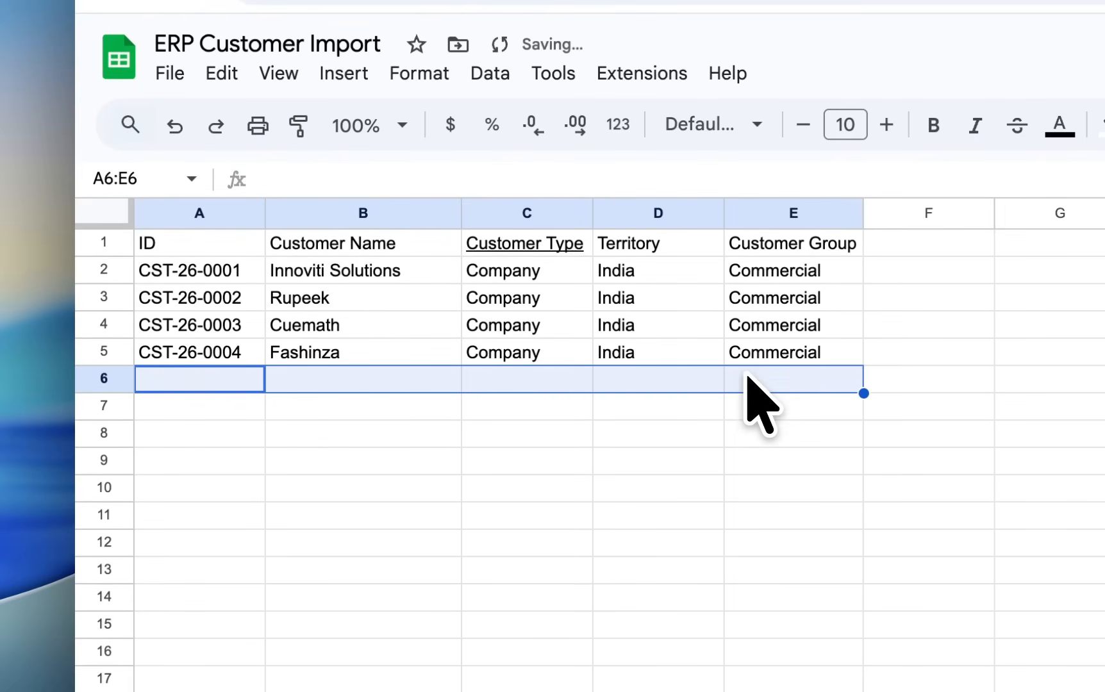
click(261, 408)
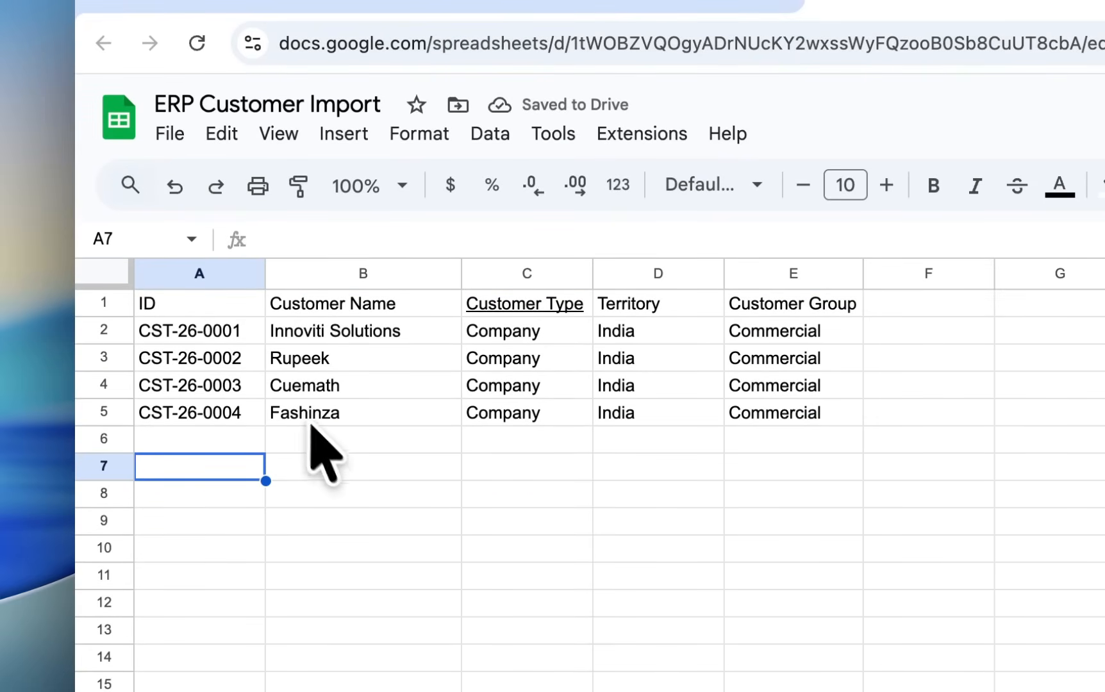
Step: Check the general access setting in the sharing options of the ERP Customer Import sheet
click(383, 420)
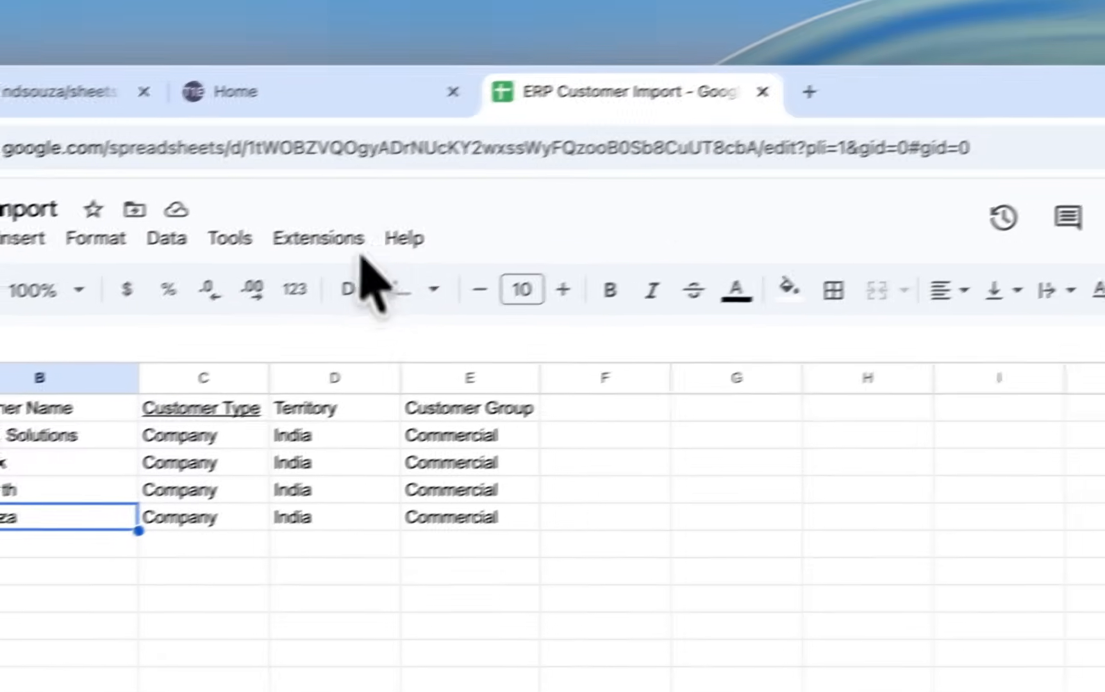
click(755, 232)
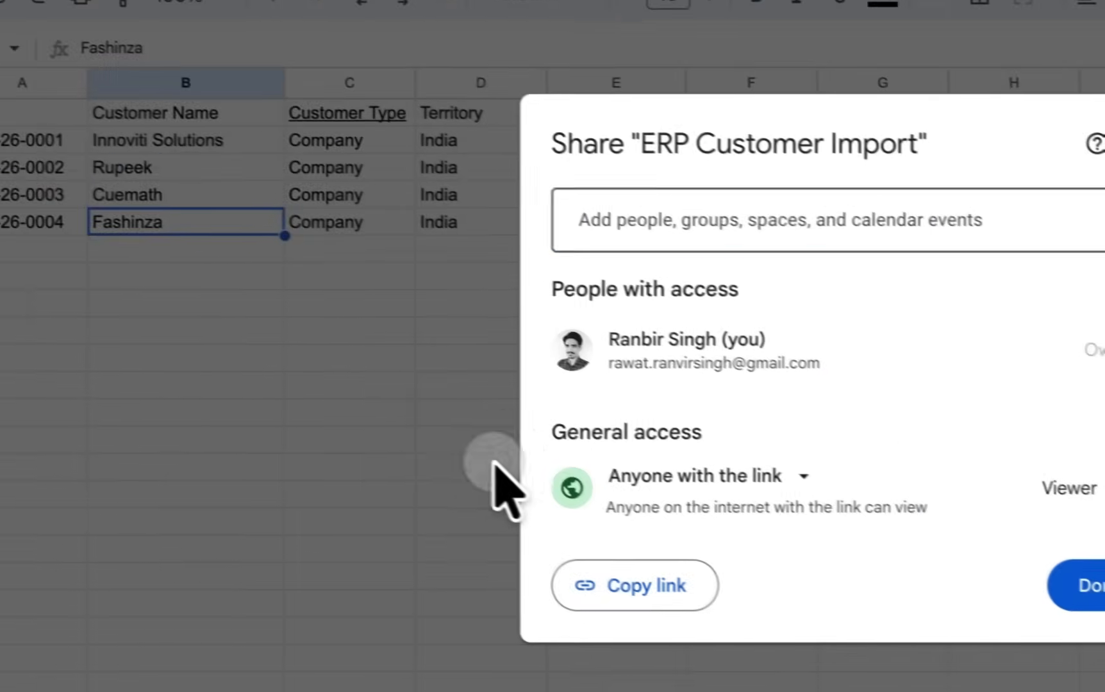
click(494, 463)
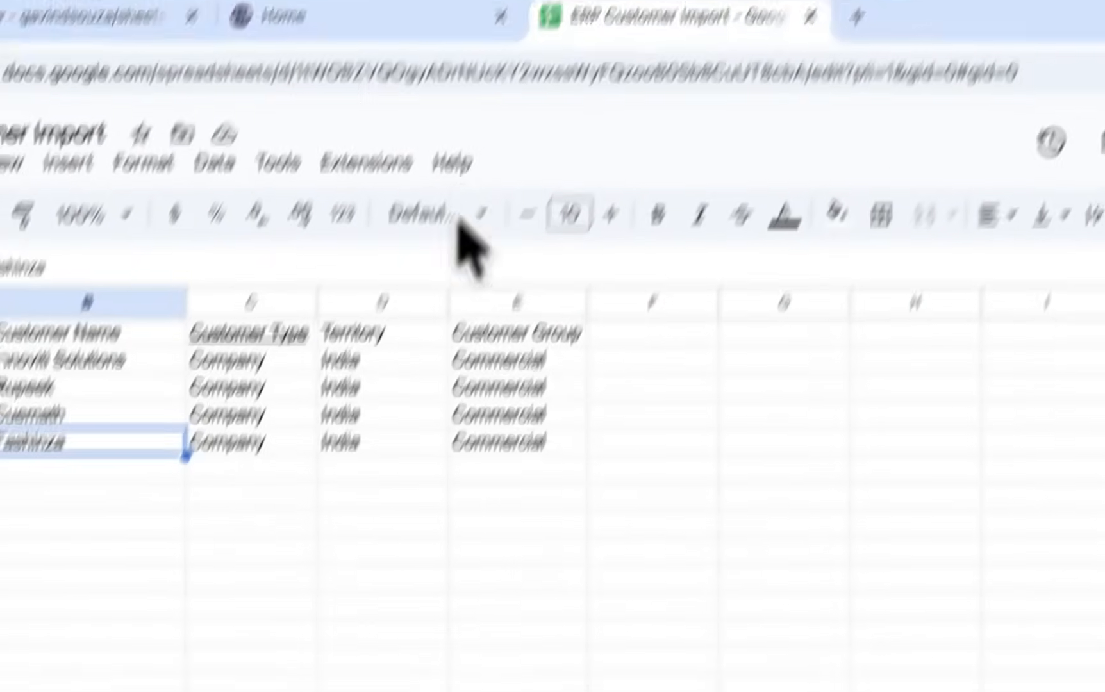
Step: Return to the ERP site, find the SpreadSheet list by searching for "spread", and open the ERP Customer Import document
click(316, 101)
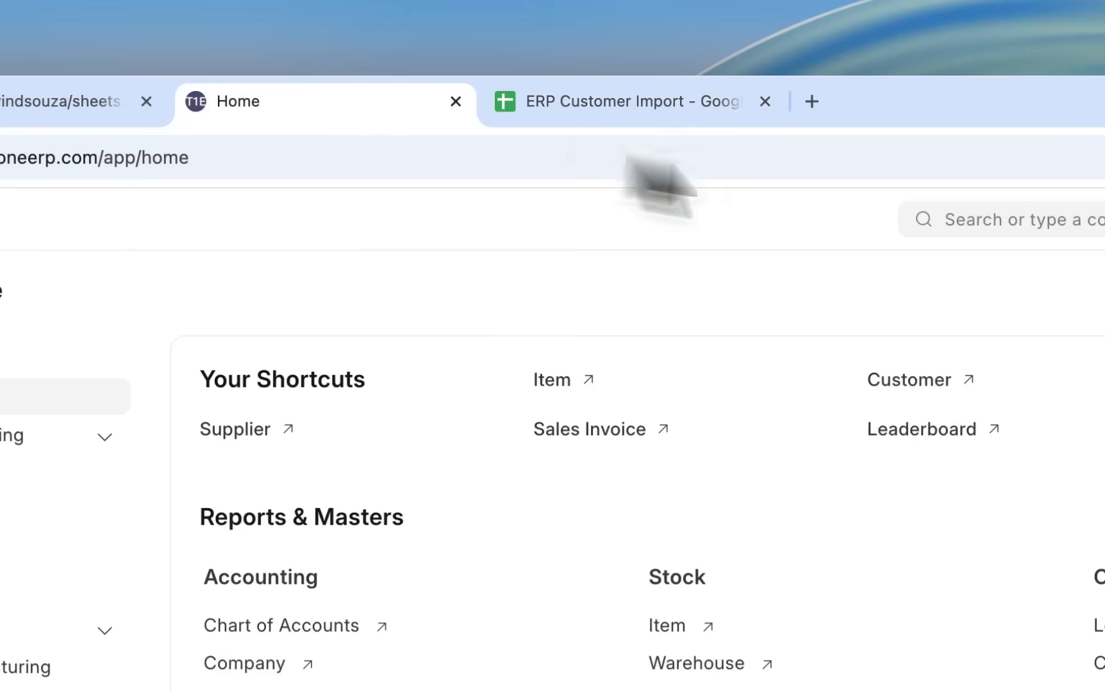
click(1006, 219)
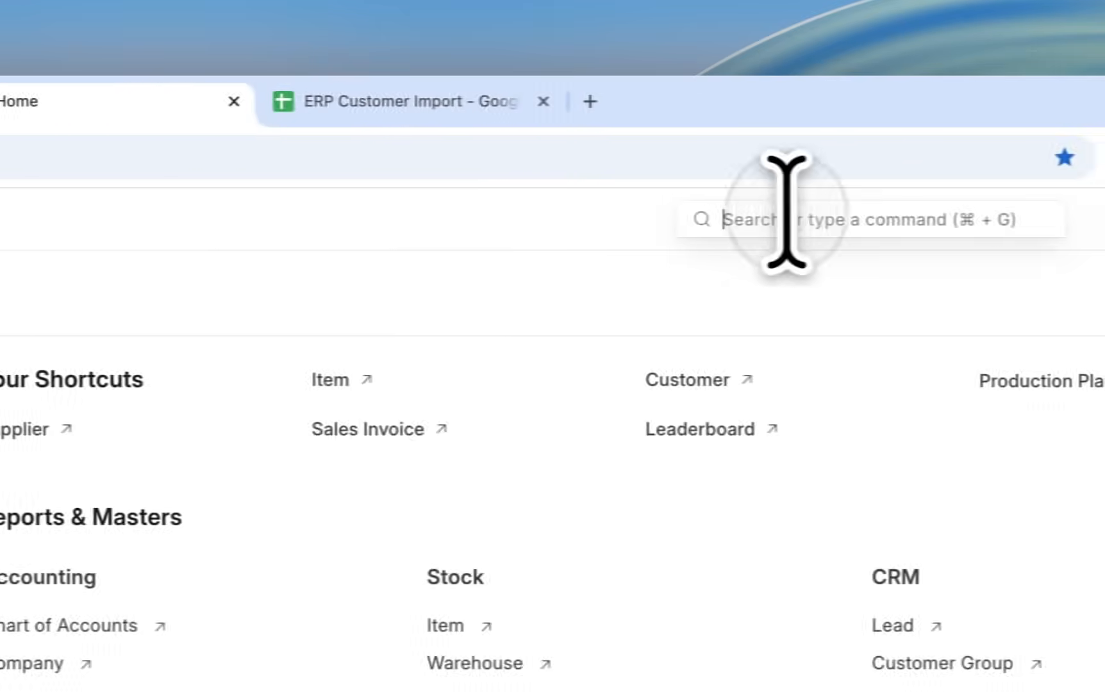
text(spread)
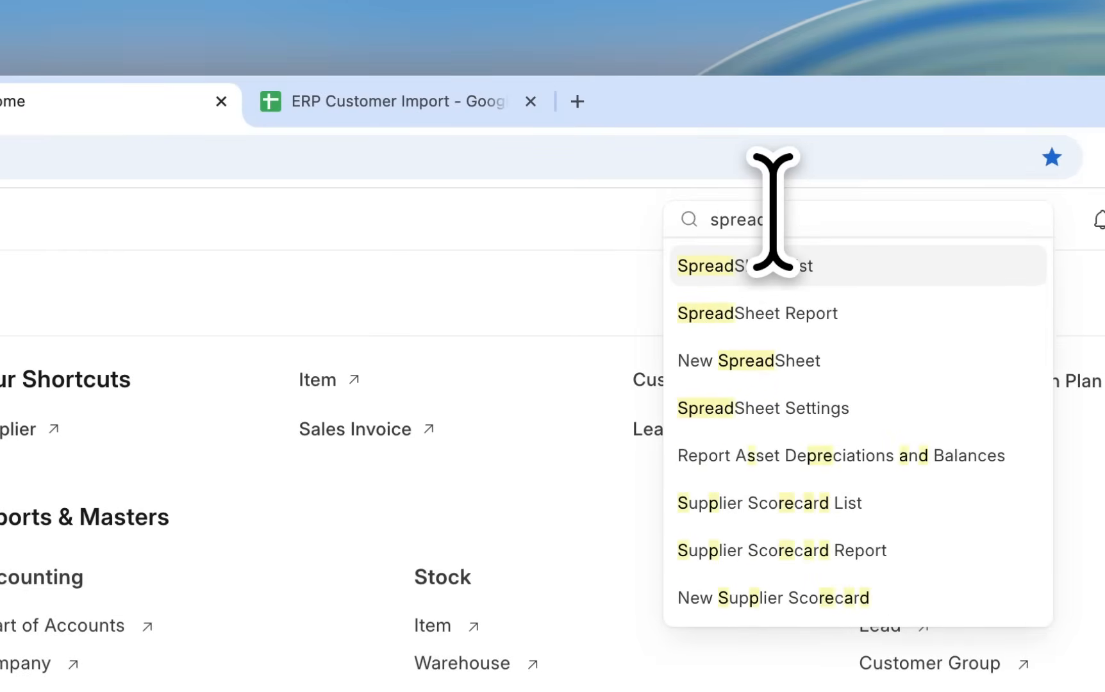
key(Return)
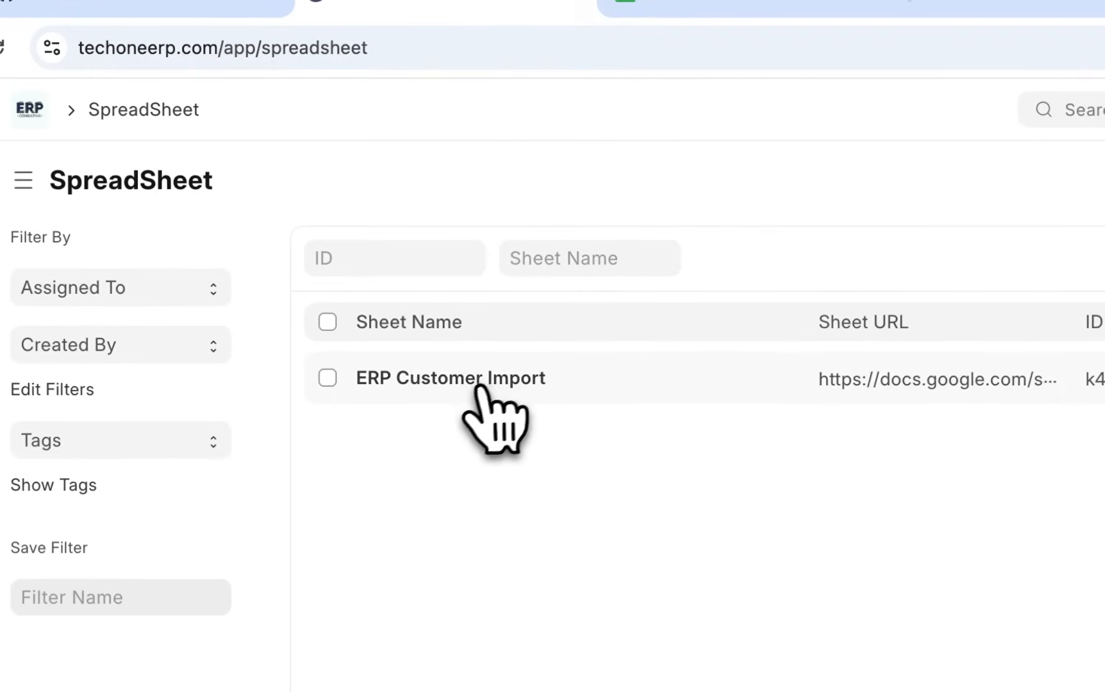
click(137, 489)
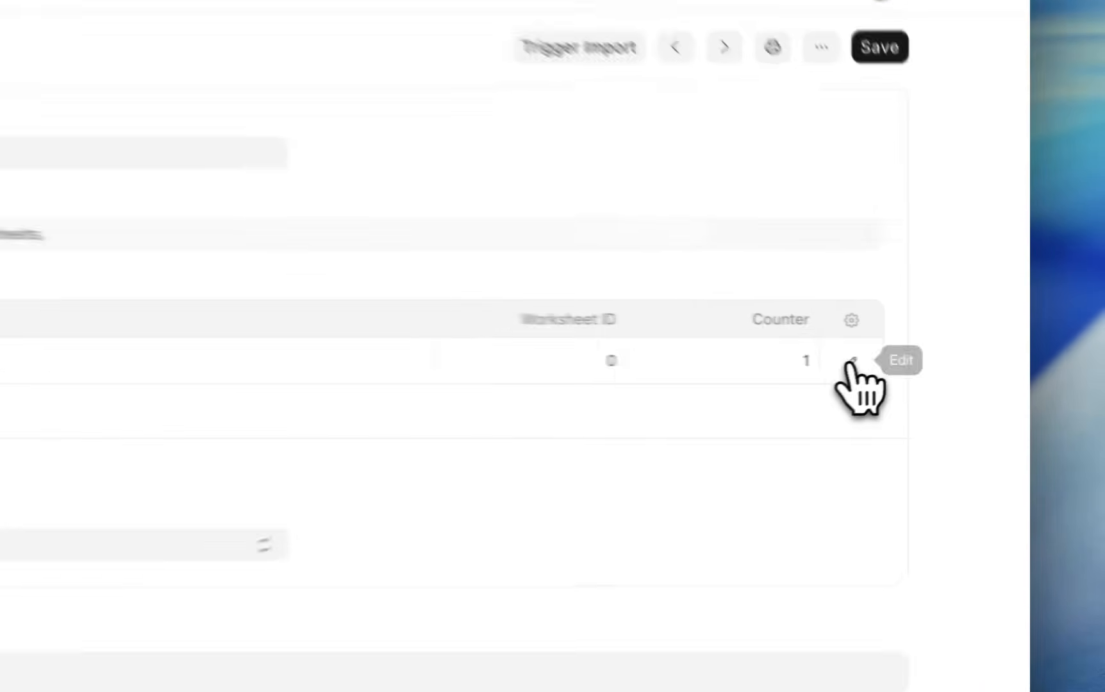
Step: Open the Customer worksheet mapping row and review its available import types
click(926, 362)
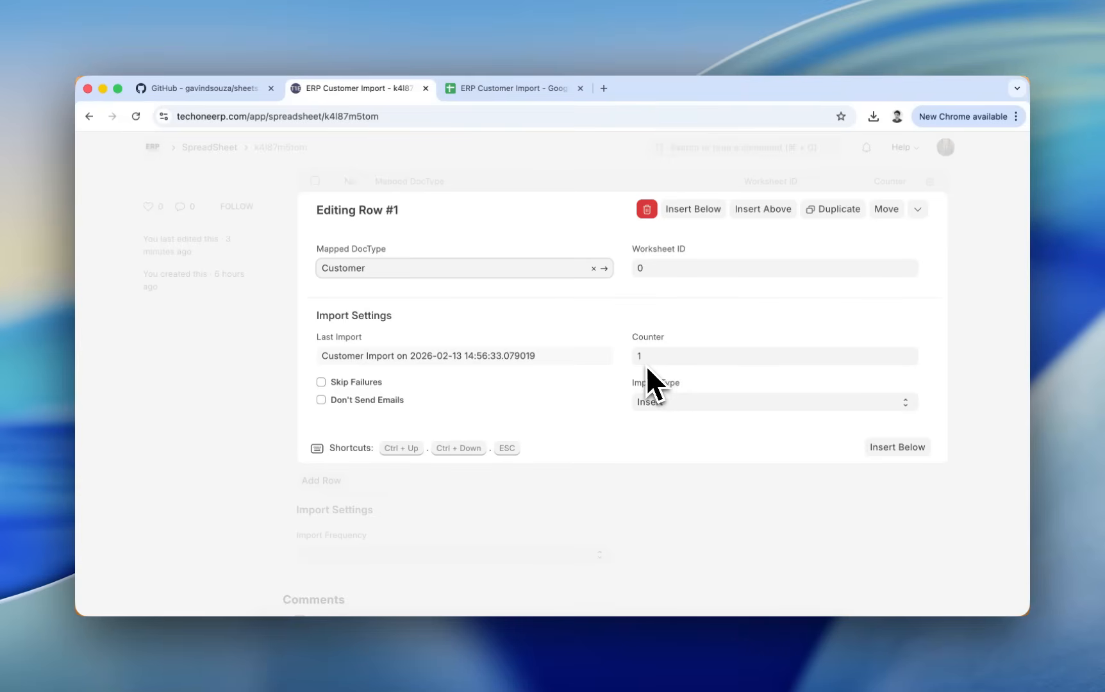
click(648, 402)
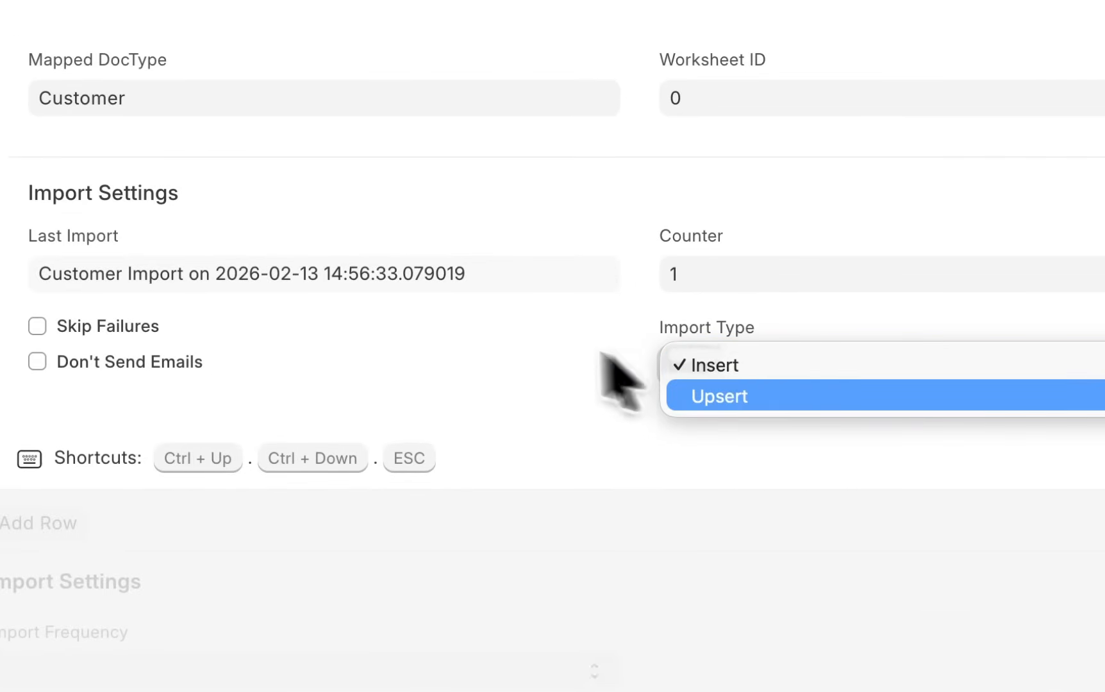
click(506, 345)
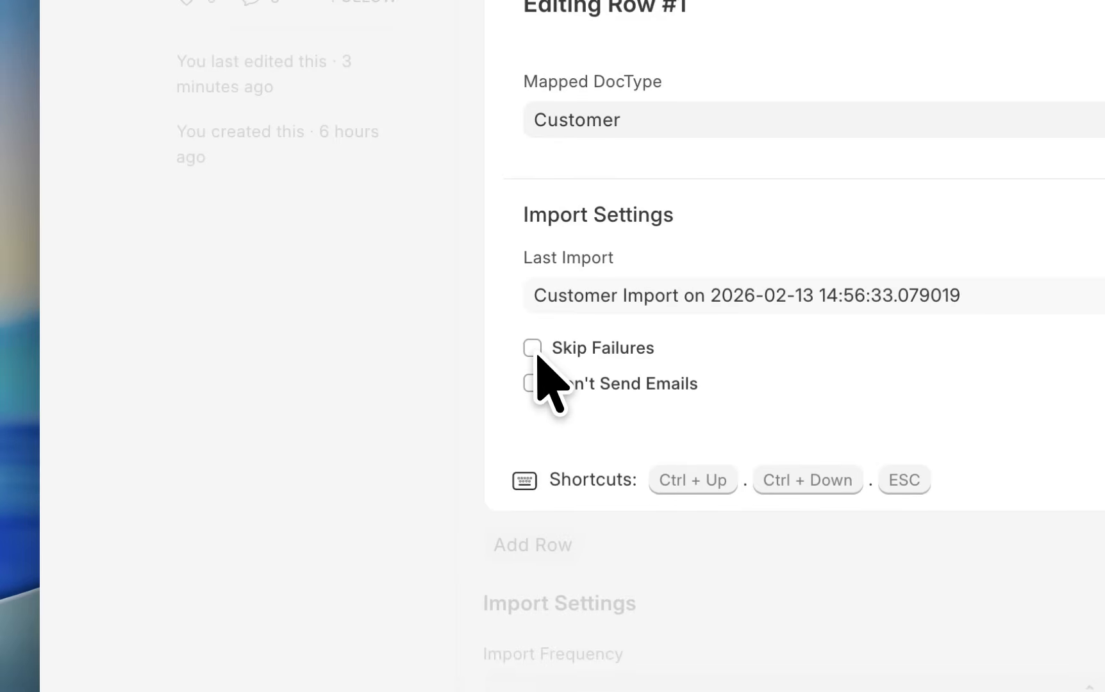
Step: Try the Skip Failures and Don't Send Emails options in the Customer mapping row, then close the row
click(255, 334)
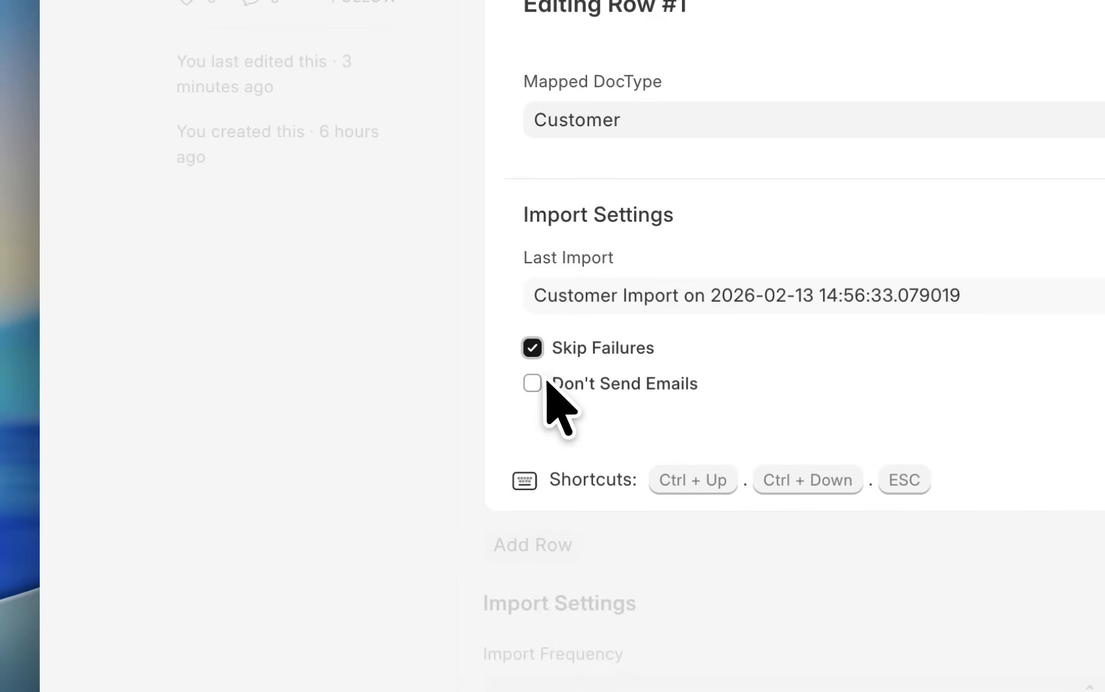
click(550, 384)
click(570, 388)
click(577, 347)
click(310, 295)
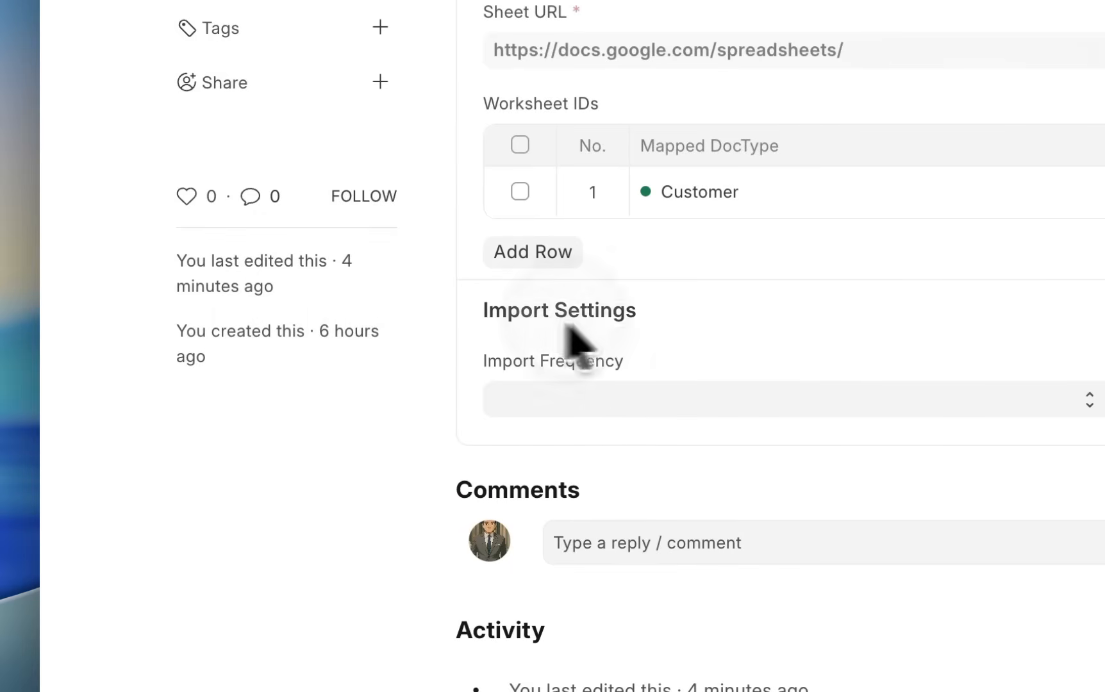
Step: Set the import frequency to Custom and save the ERP Customer Import document
triple_click(634, 327)
click(683, 396)
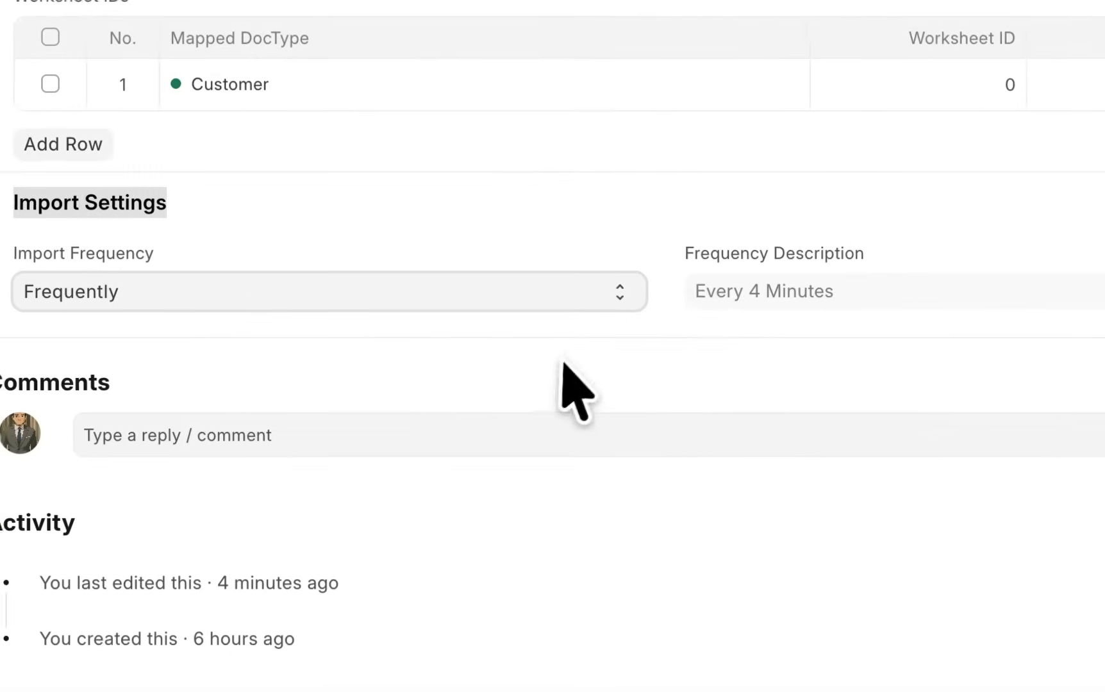
click(613, 292)
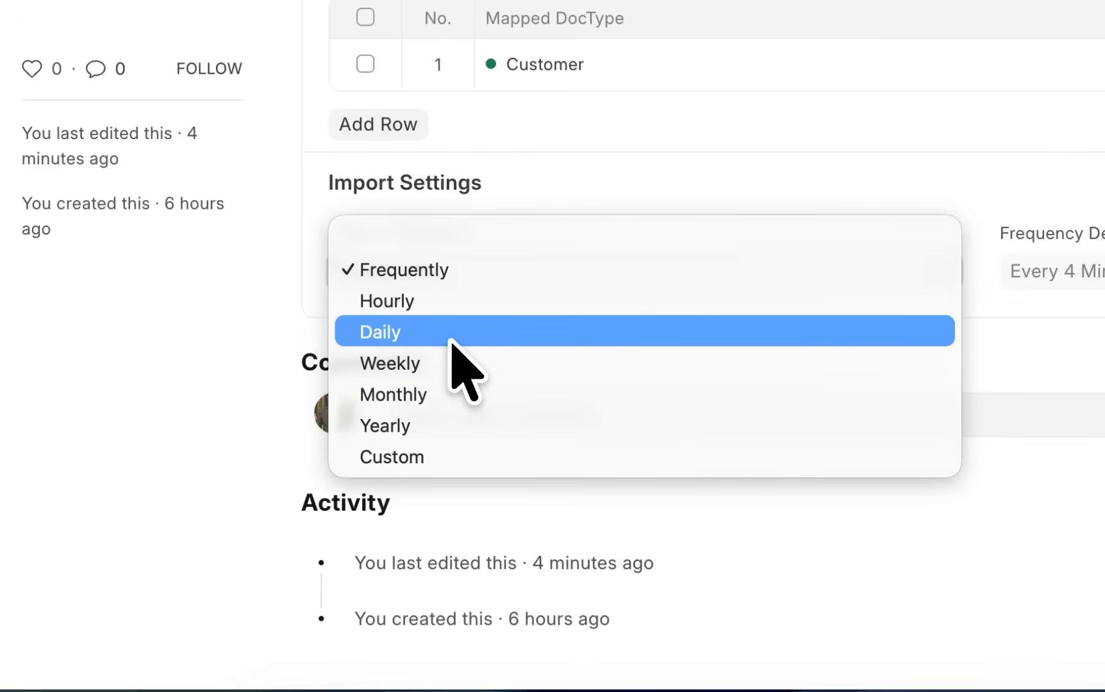
click(417, 453)
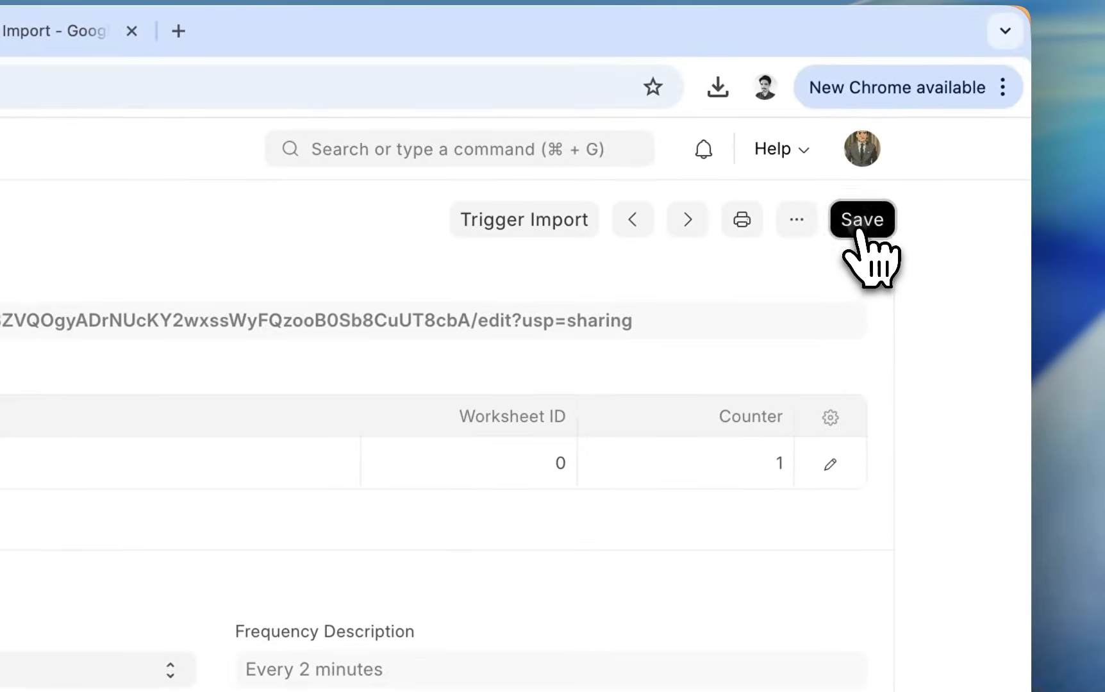
click(859, 224)
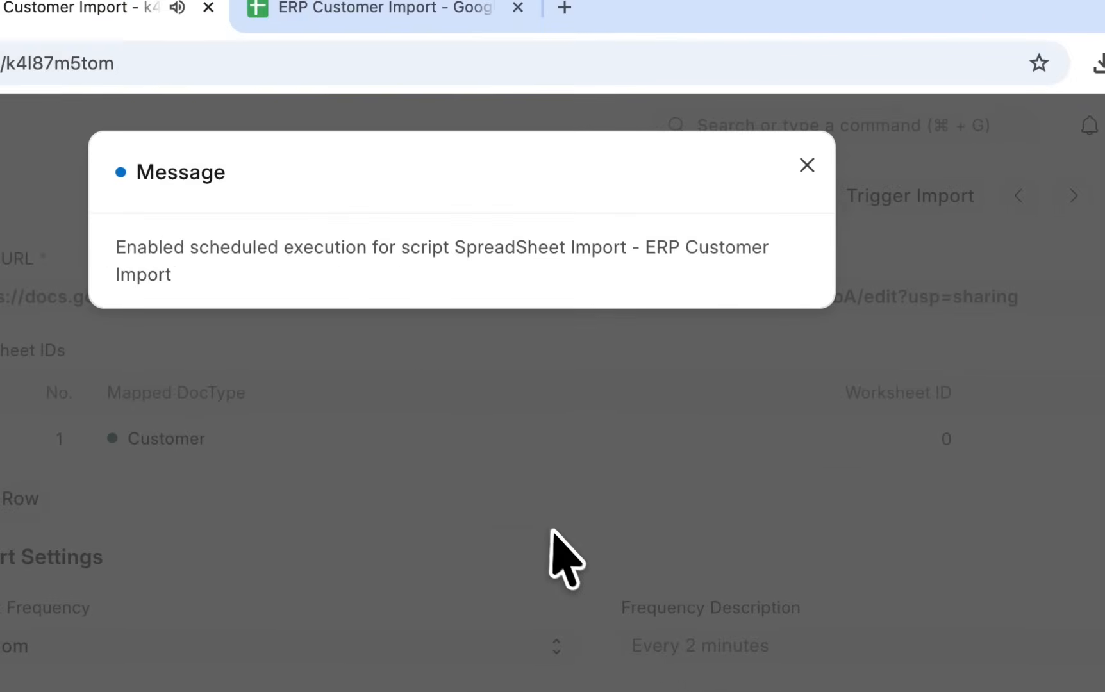
Step: Close the scheduled execution message and open the Scheduled Job Type list by searching for "scheduled job type"
click(165, 584)
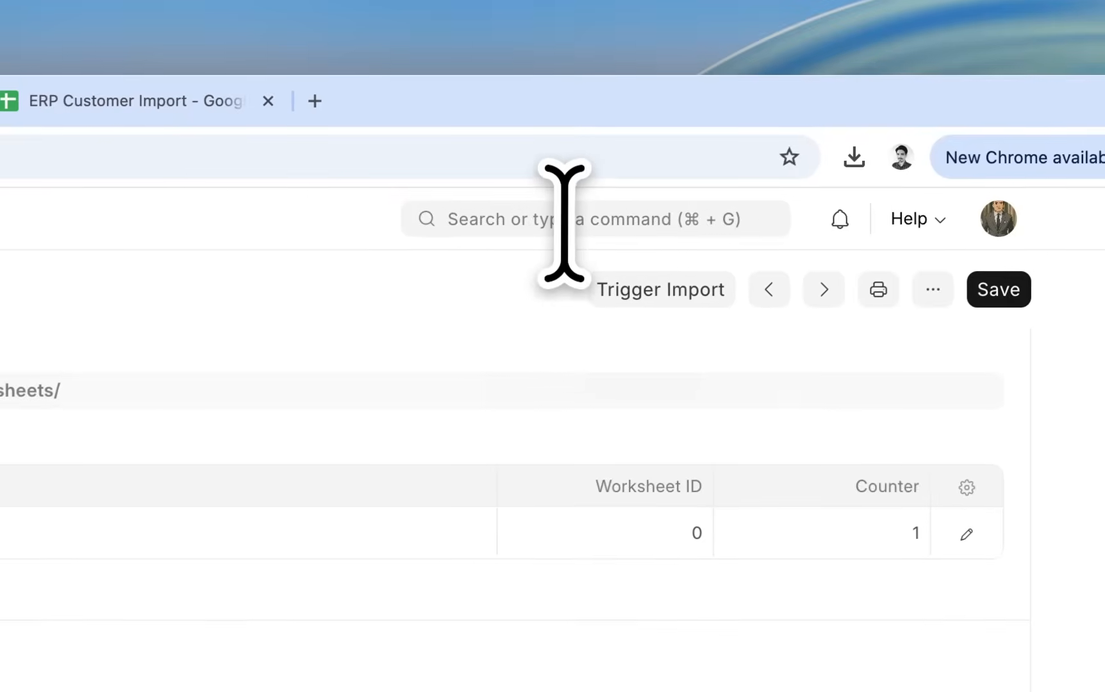
click(677, 179)
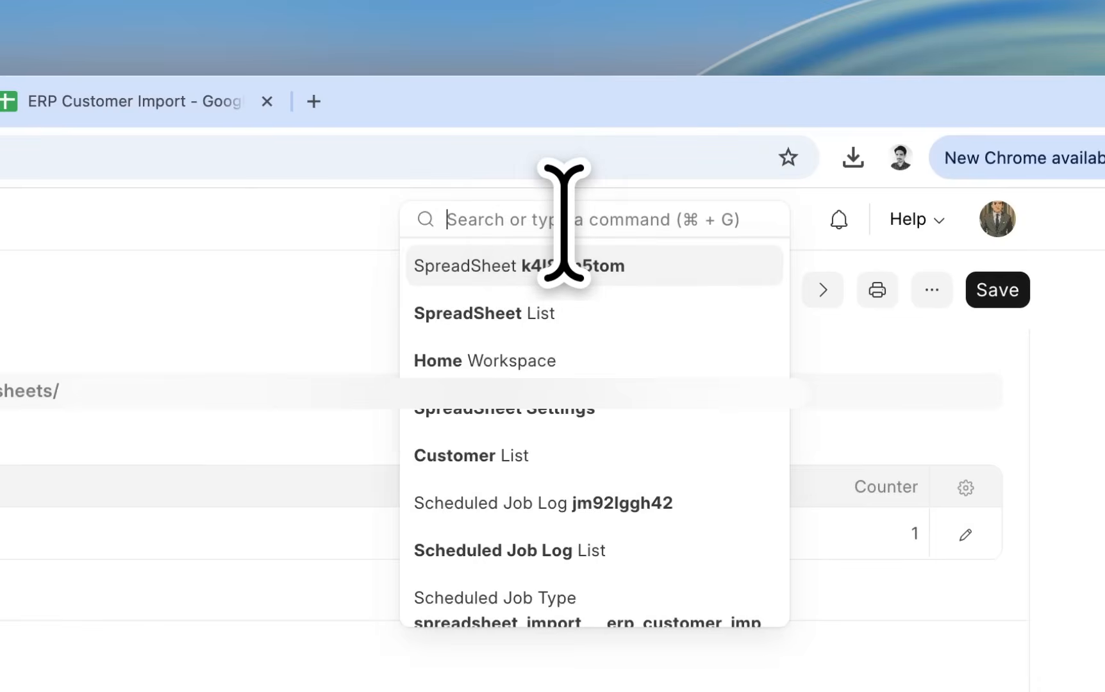
text(schedules )
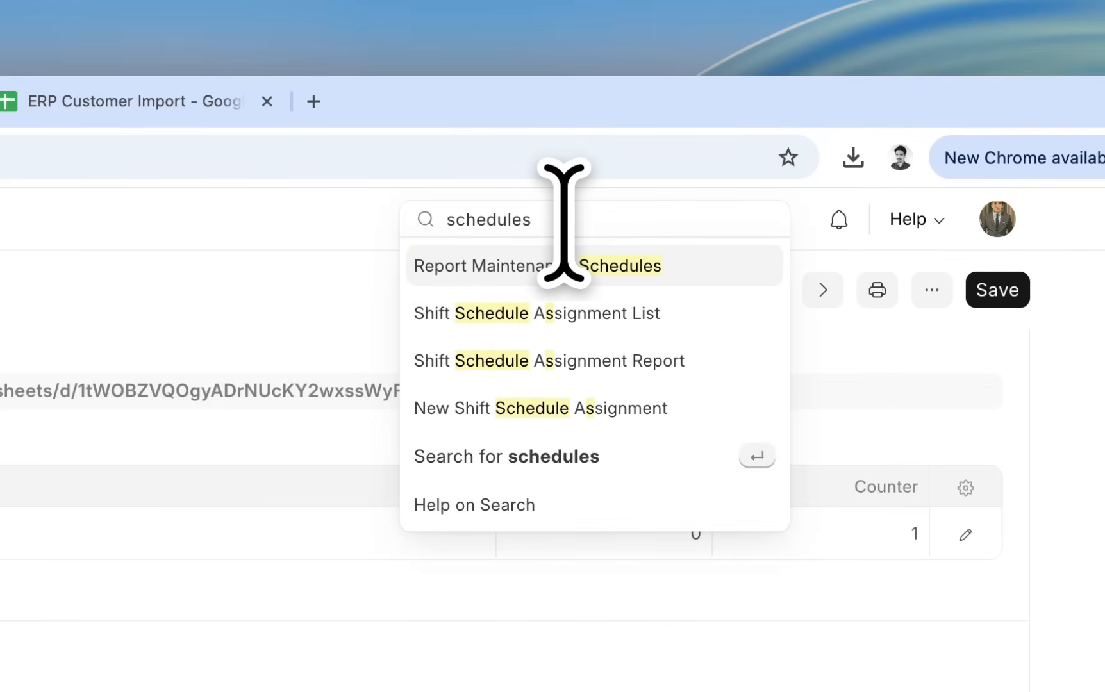
text(job)
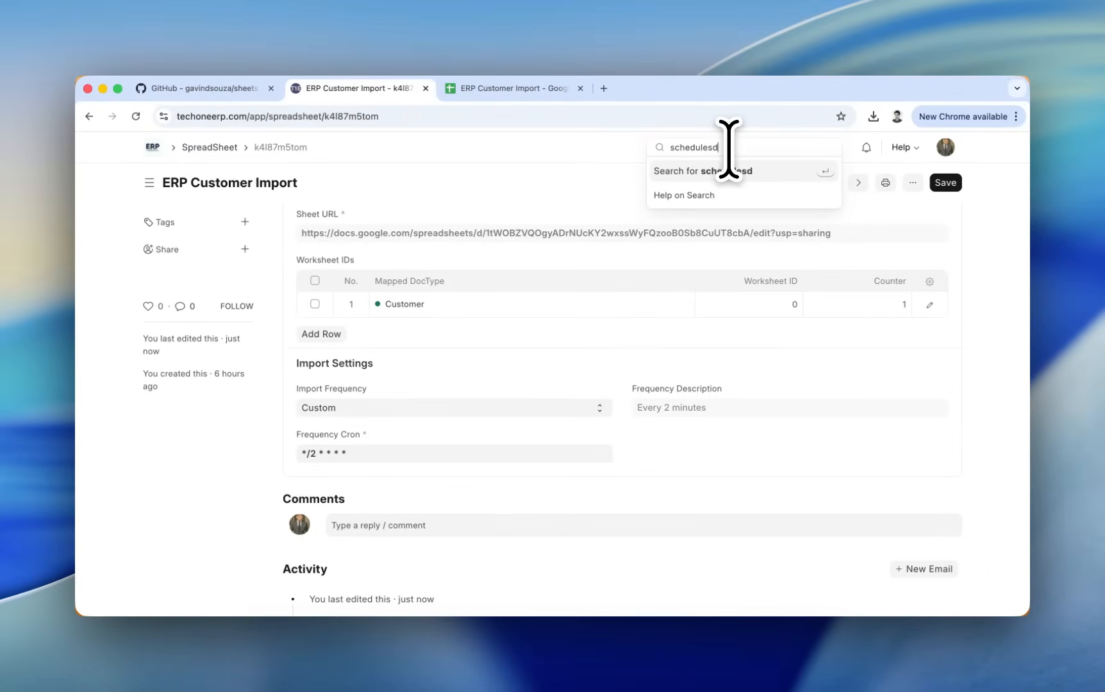
text( job)
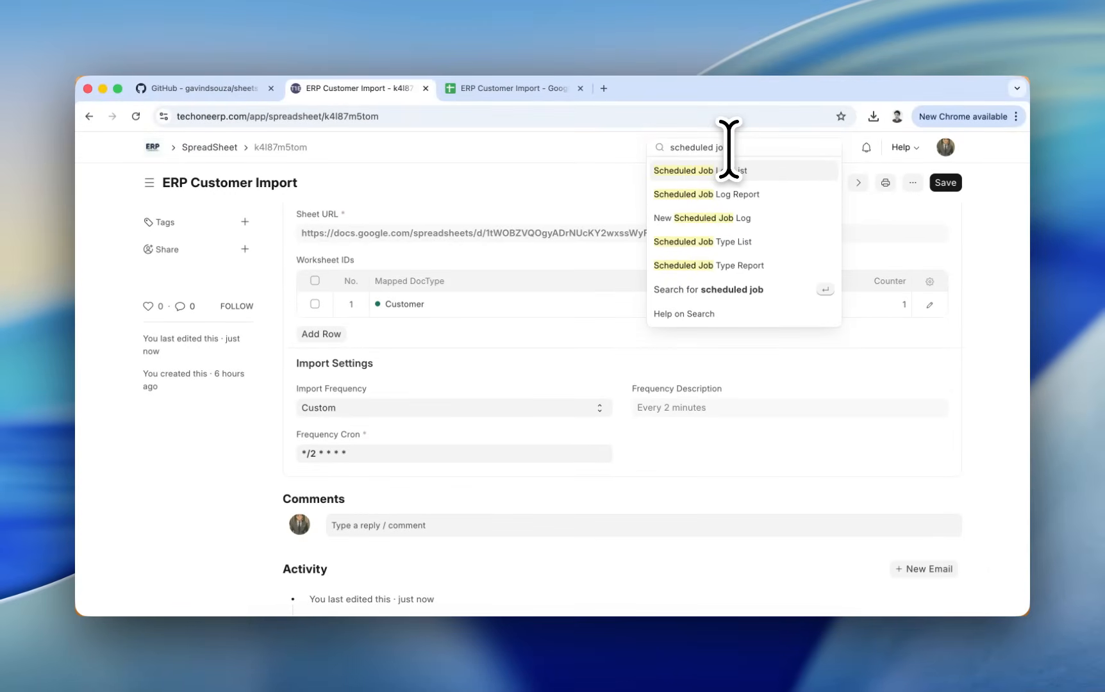
text( type)
key(Return)
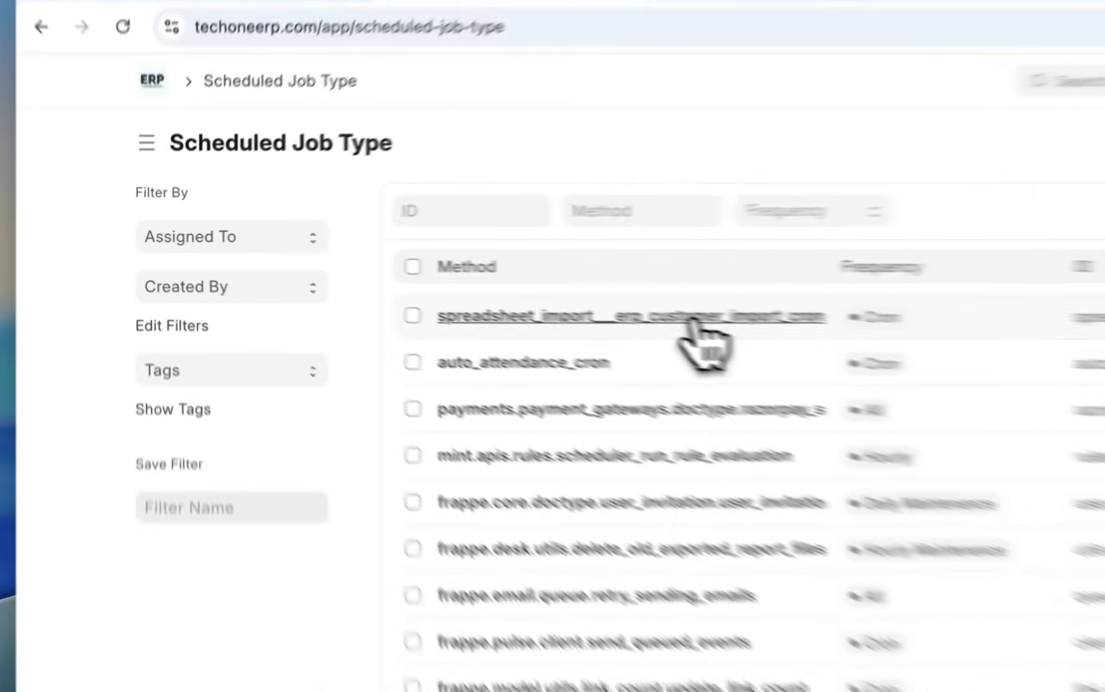
Step: Open the spreadsheet_import___erp_customer_import_cron job and check its next execution time
click(458, 283)
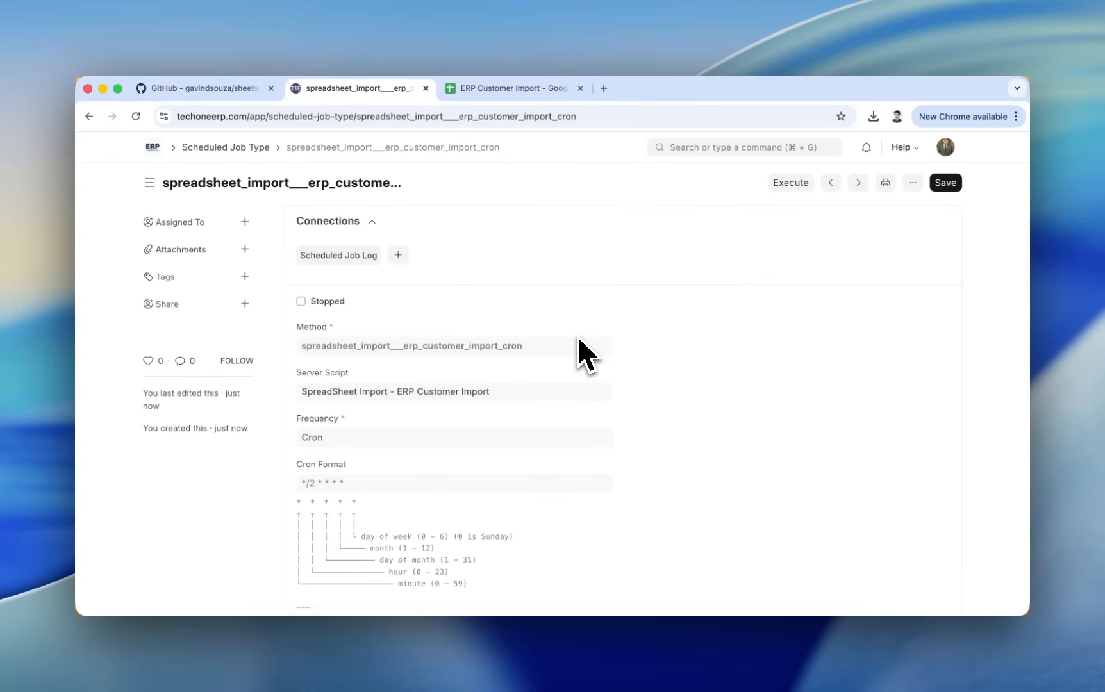
scroll(579, 340, down, 5)
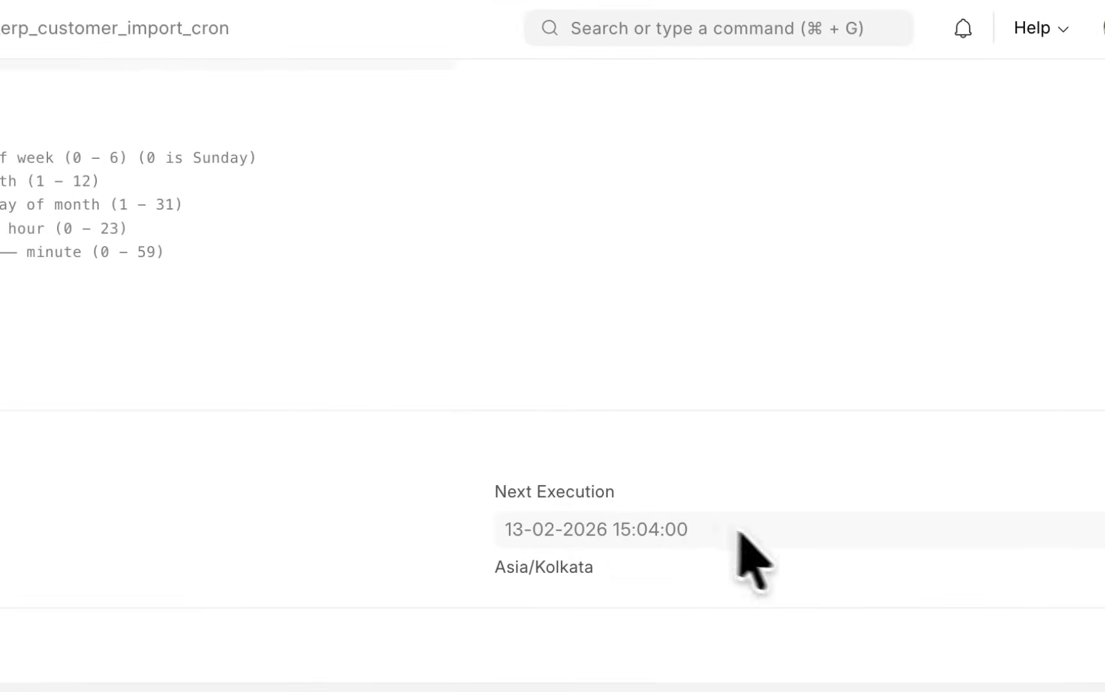
scroll(604, 392, up, 10)
Step: Check the customer rows in the Google Sheet, then return to the ERP site and open the Customer list by searching for "customer"
click(671, 116)
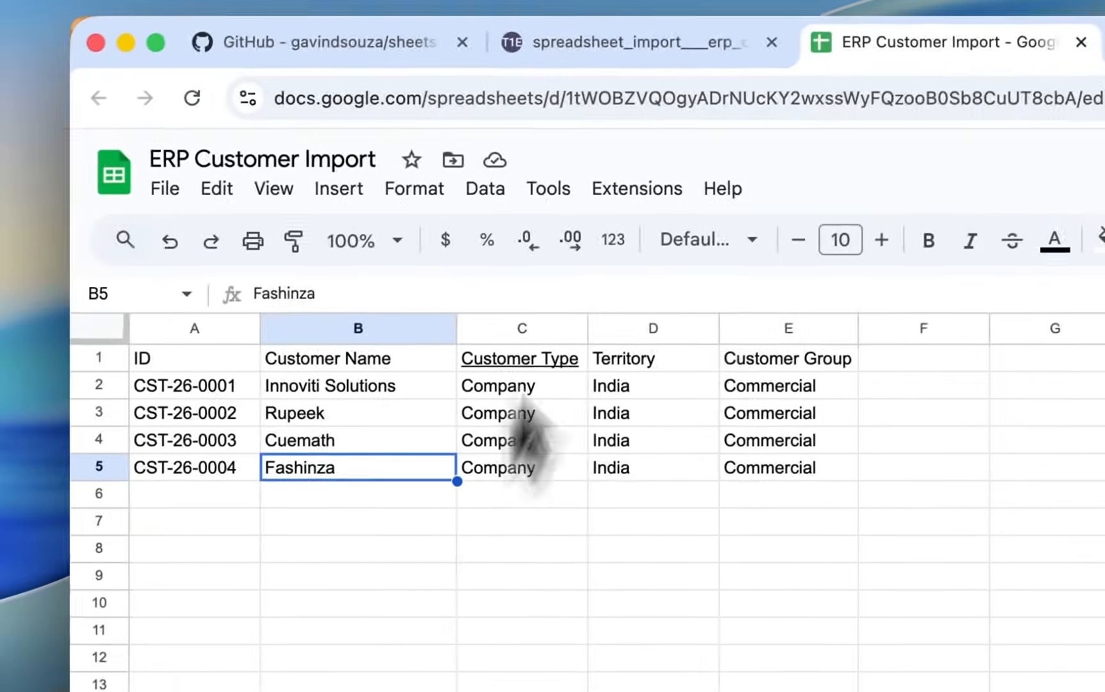
click(404, 96)
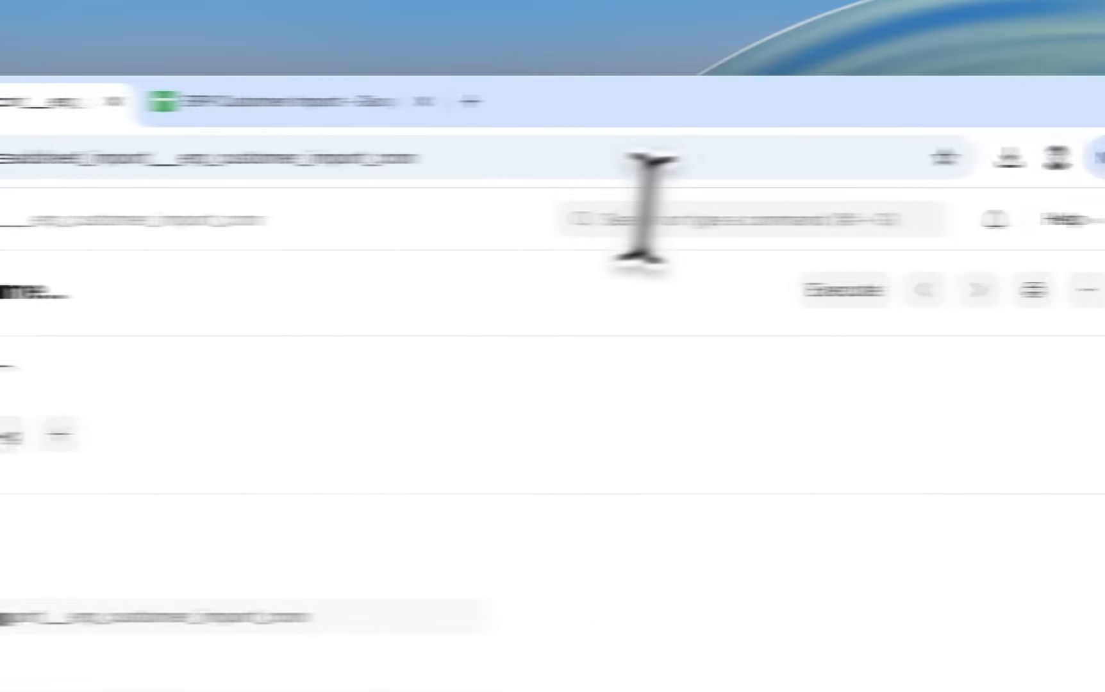
click(1028, 200)
text(customer)
key(Return)
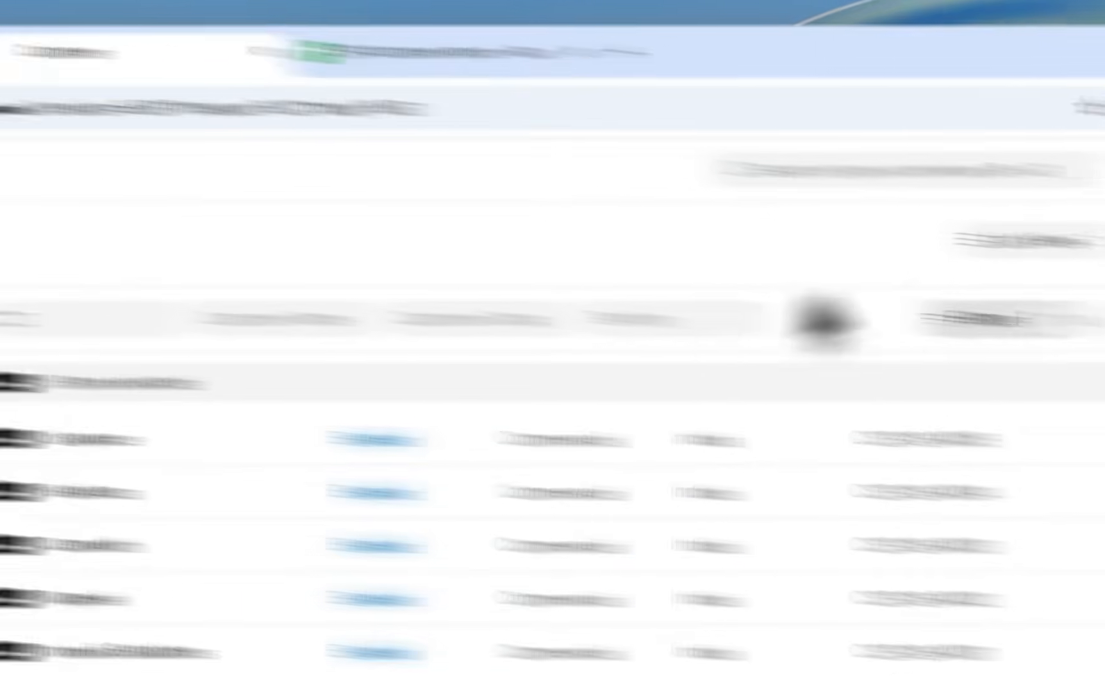
Step: Delete all five customers created today, confirm the deletion, and refresh the Customer list
click(845, 192)
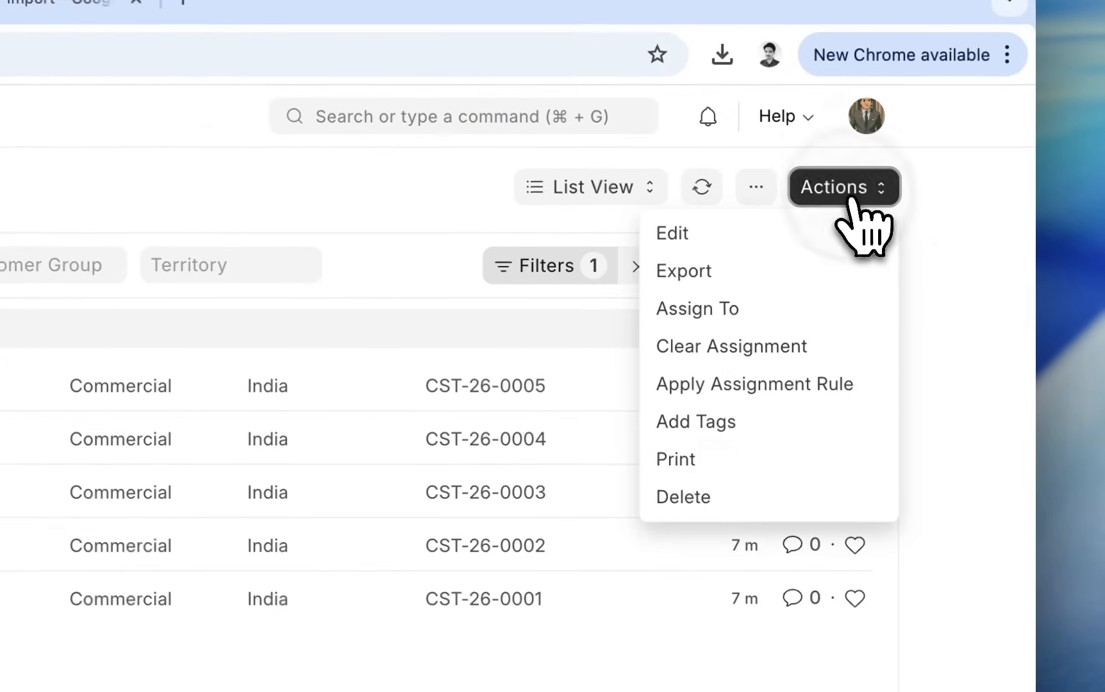
click(731, 487)
click(506, 307)
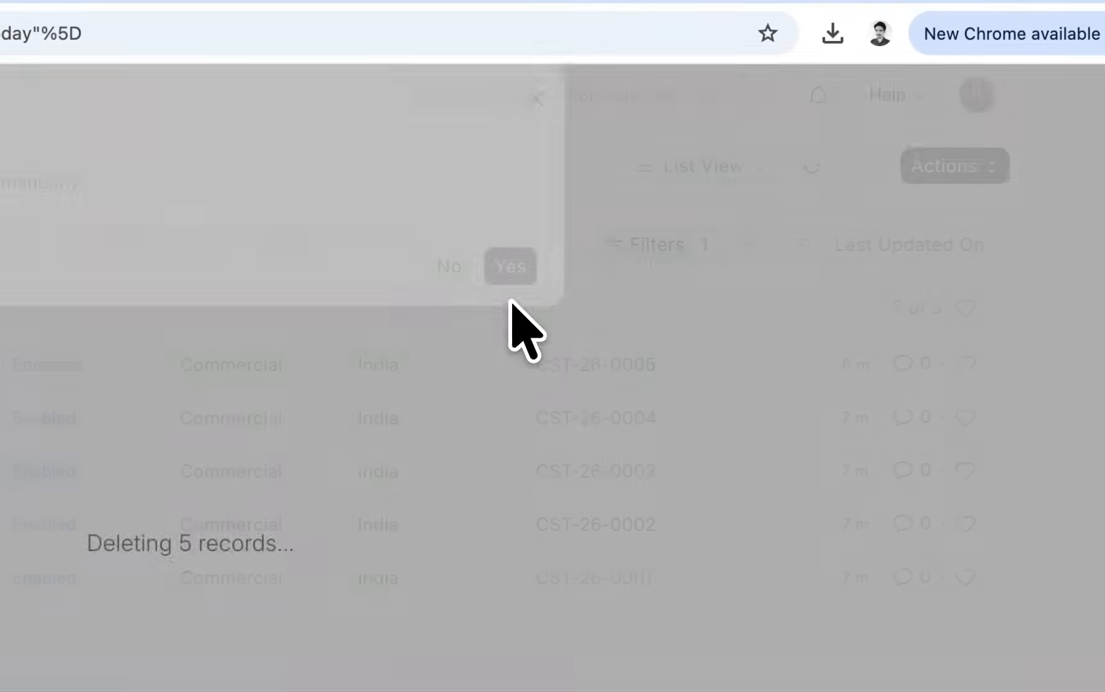
click(777, 520)
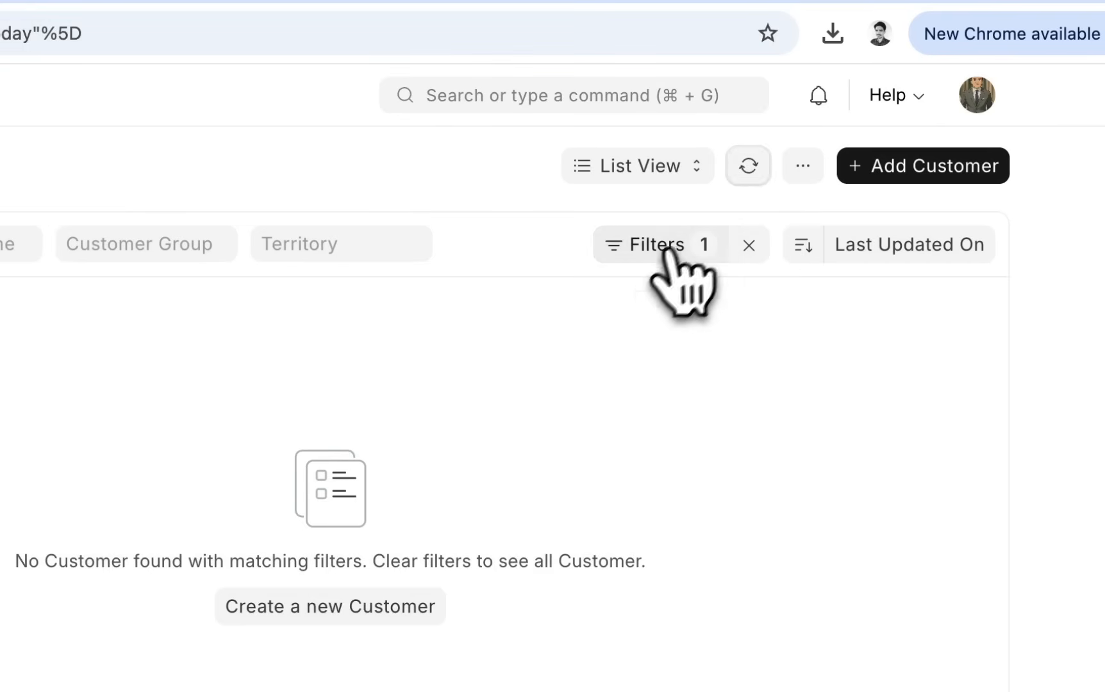
Step: Return to the ERP customer import cron job and open its linked Scheduled Job Log list
click(663, 253)
click(584, 509)
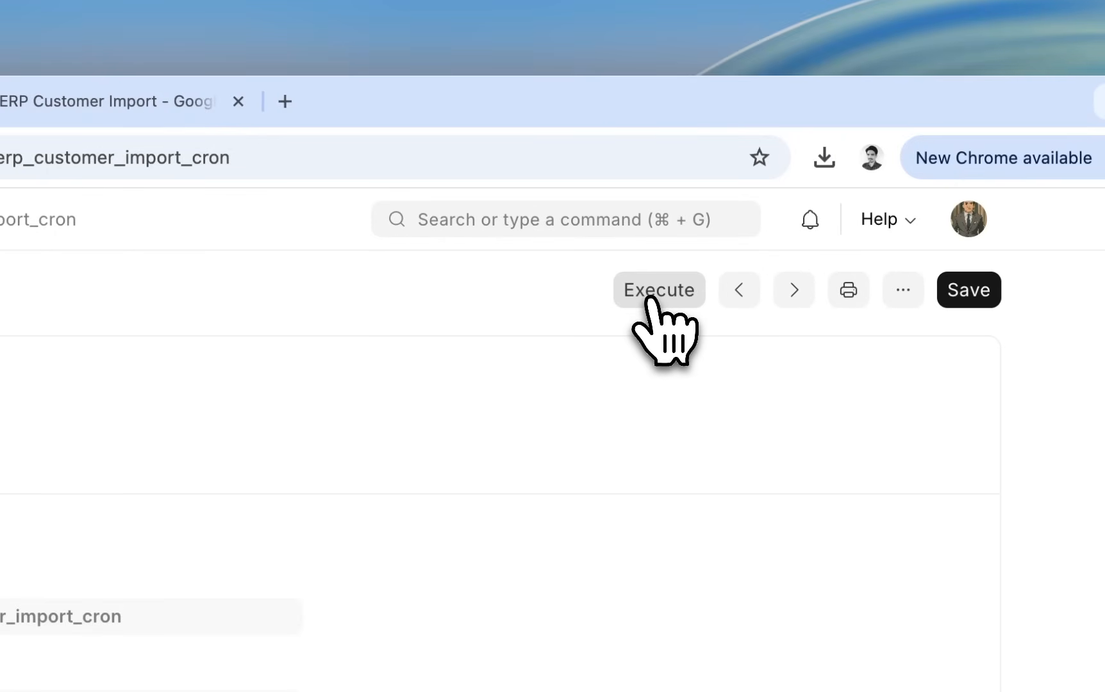
click(314, 432)
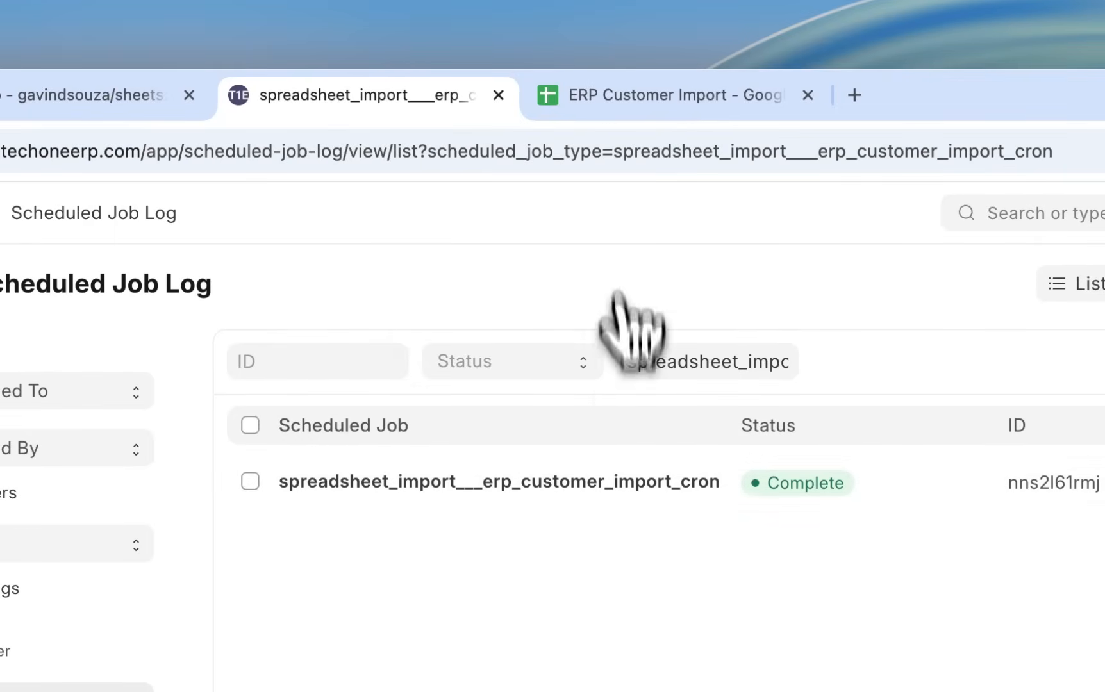
Step: Search for "customer" and open the Customer list to check the customers imported by the scheduled job
click(1038, 212)
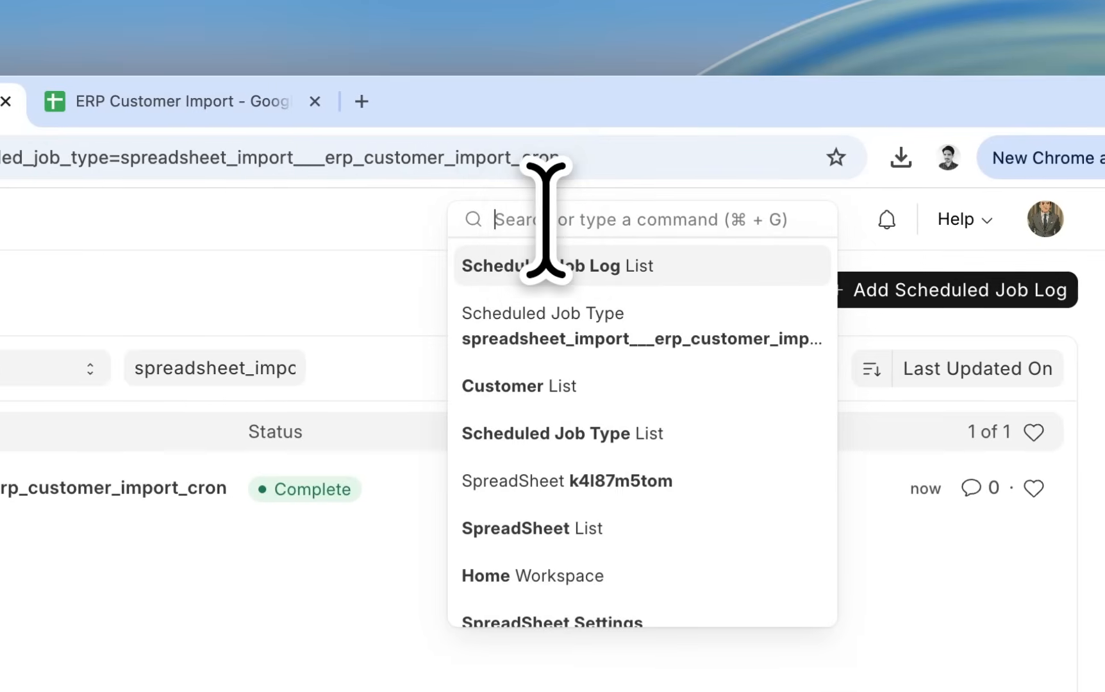
text(customer)
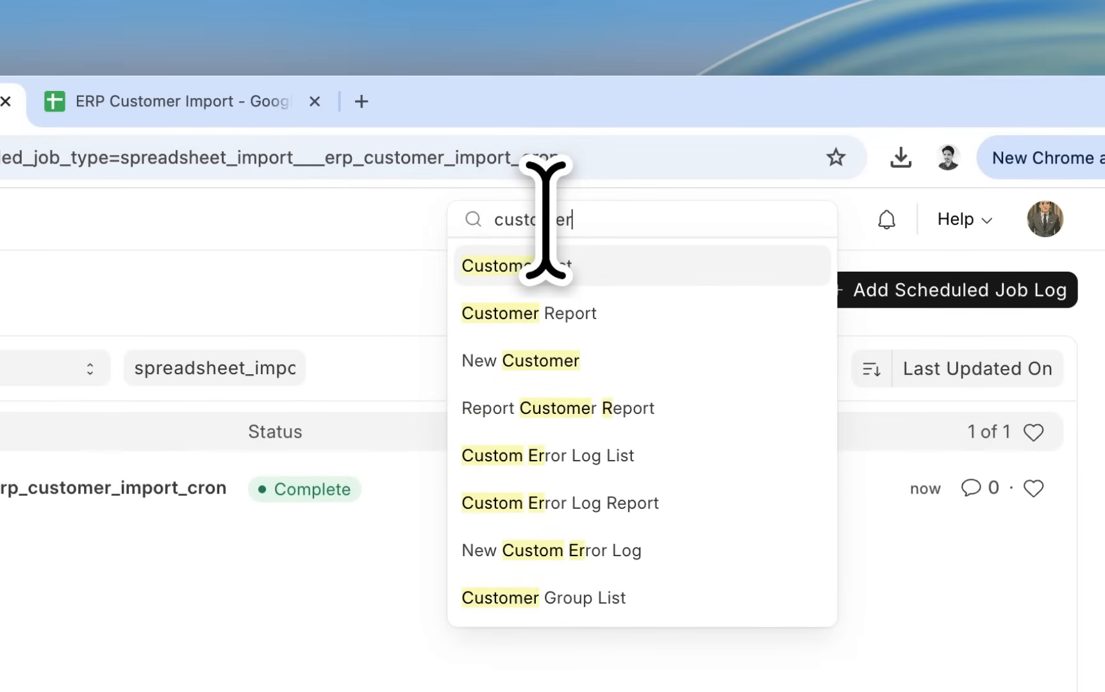
click(558, 264)
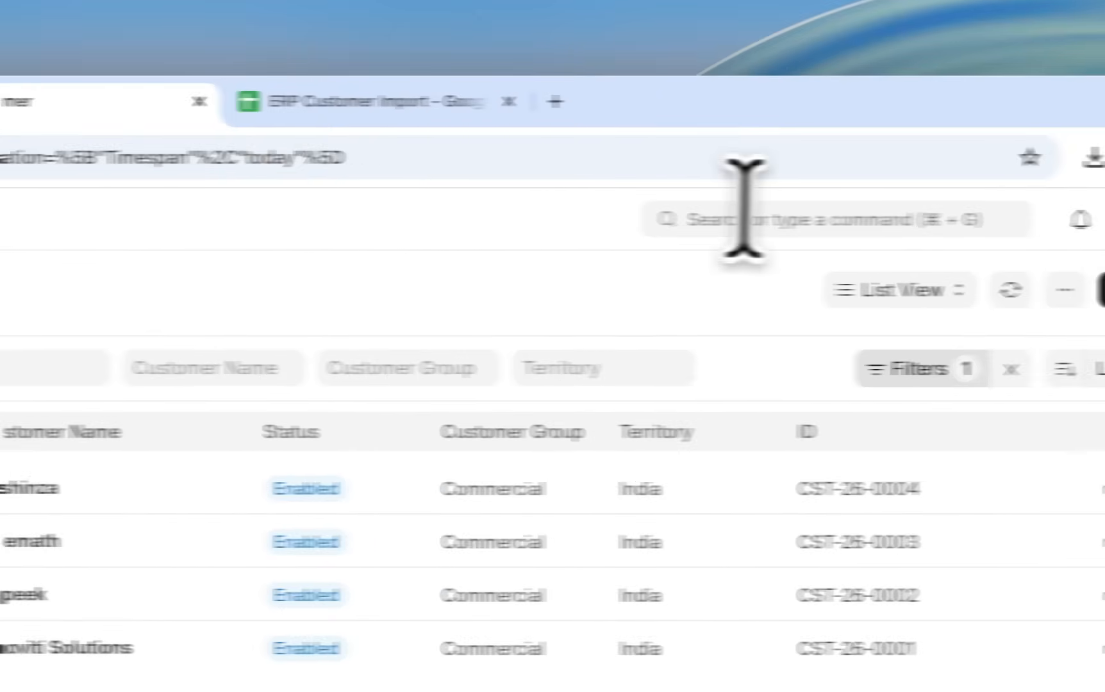
Step: Find the SpreadSheet list by searching for "spread" and open the ERP Customer Import document
click(873, 74)
text(spread)
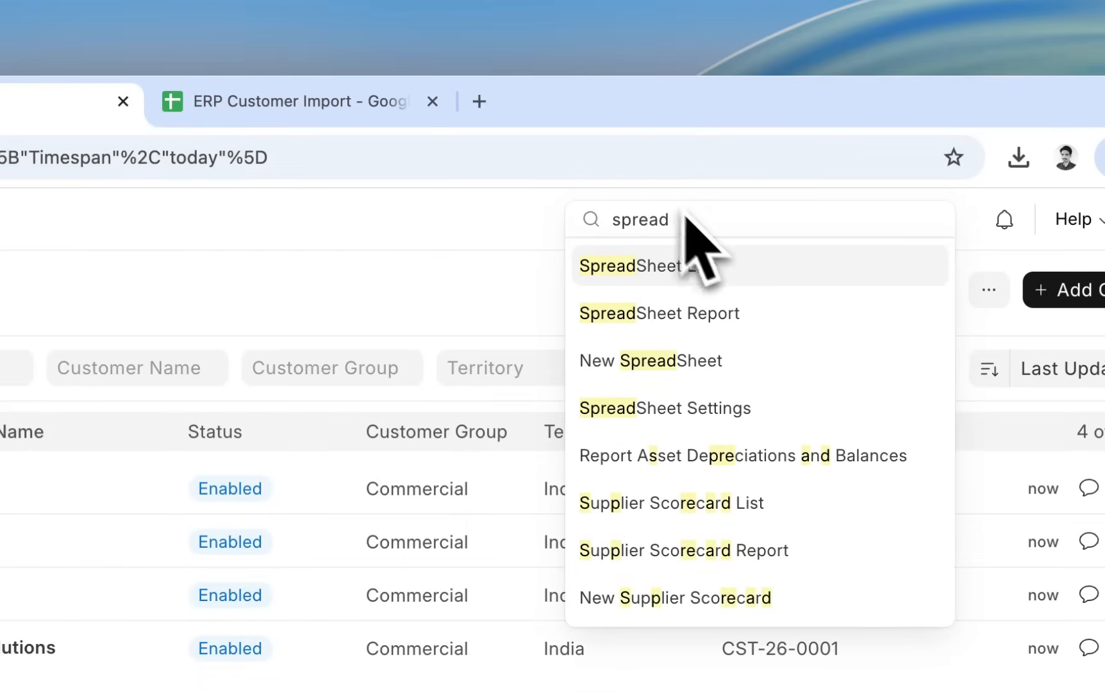
click(702, 266)
click(320, 383)
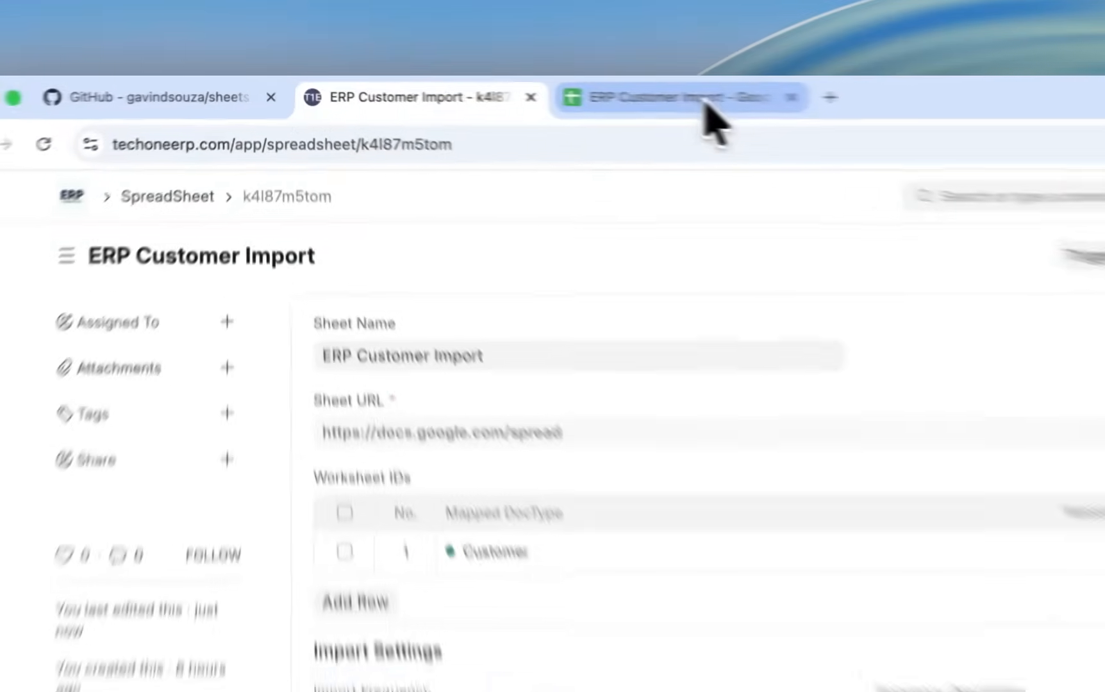
Step: Switch to the Google Sheet and restore the removed Livspace customer entry in row 6 by undoing its removal
click(527, 87)
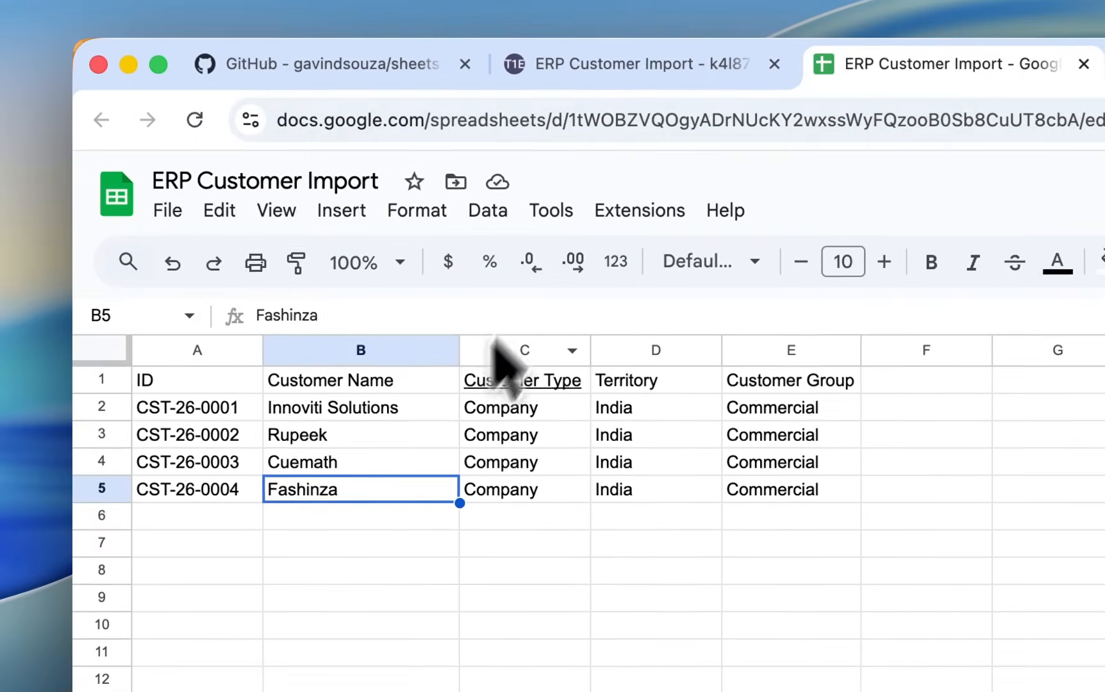
click(401, 544)
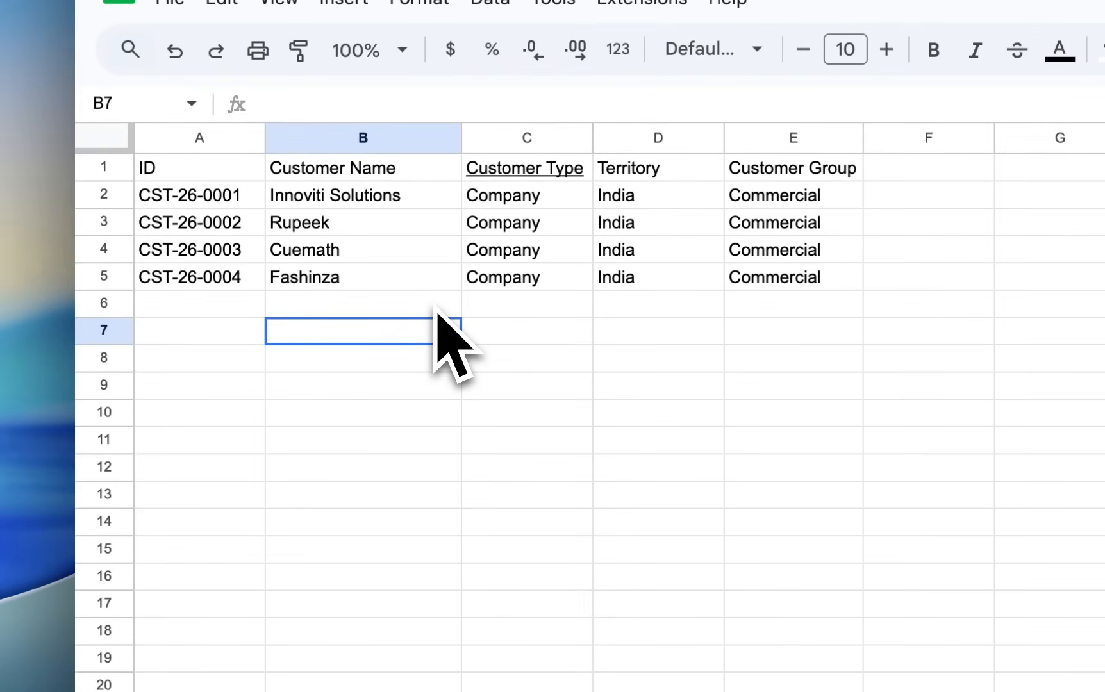
key(super+z)
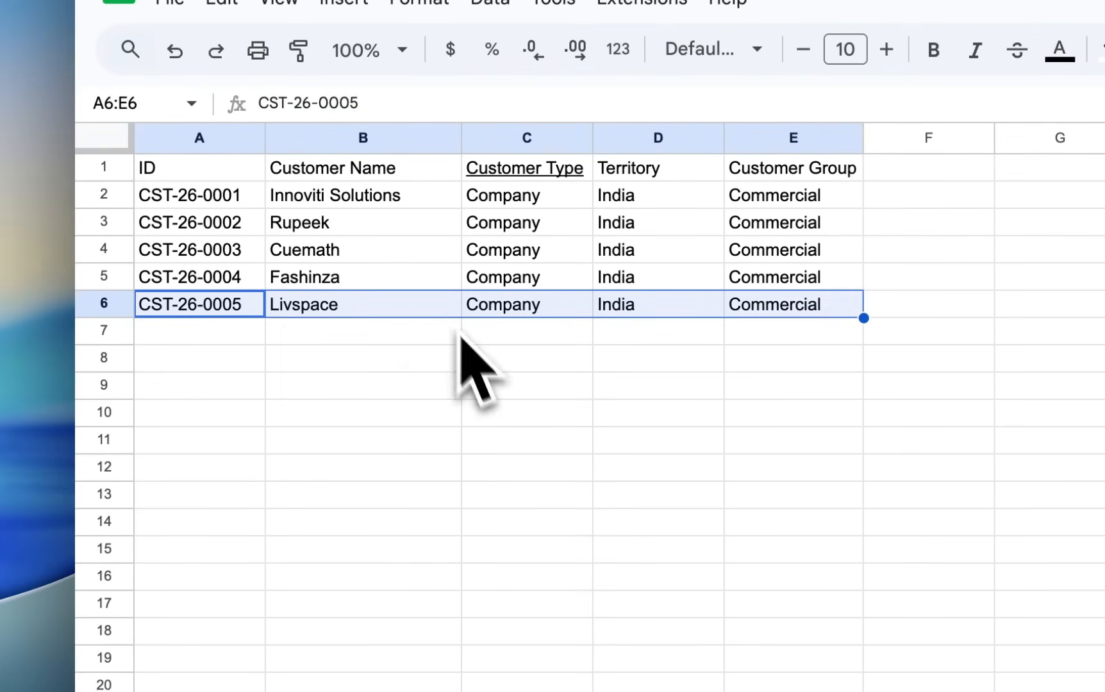
click(437, 367)
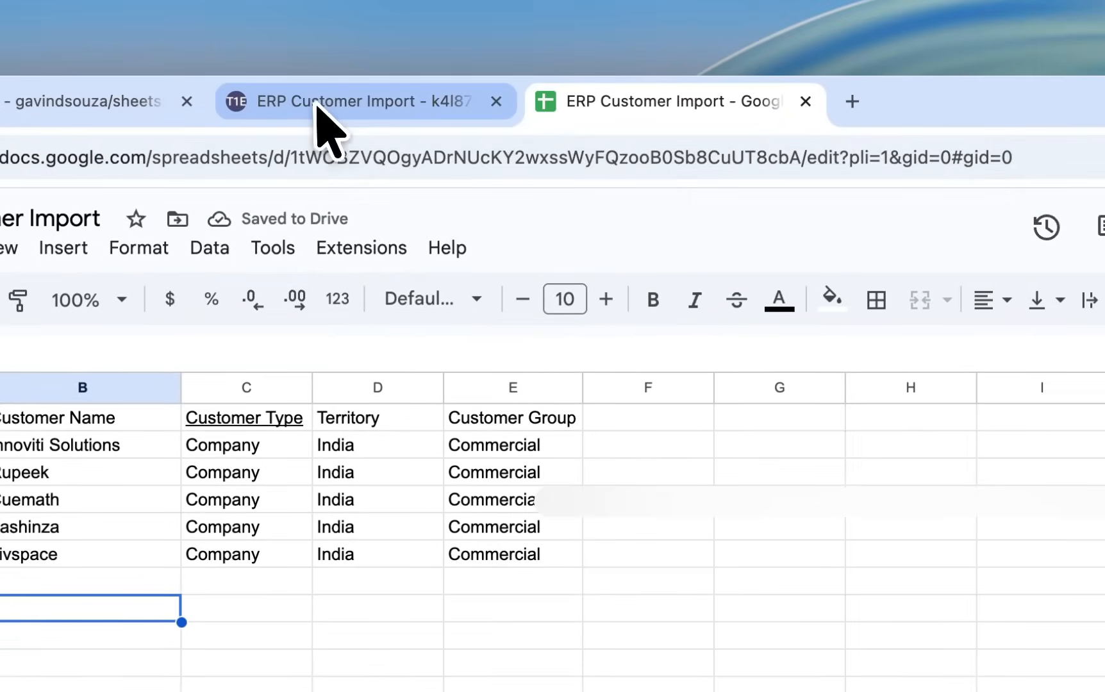
Step: Return to the ERP site, find the Scheduled Job Log list by searching for "scheduled j", and open the customer import log entry
click(330, 103)
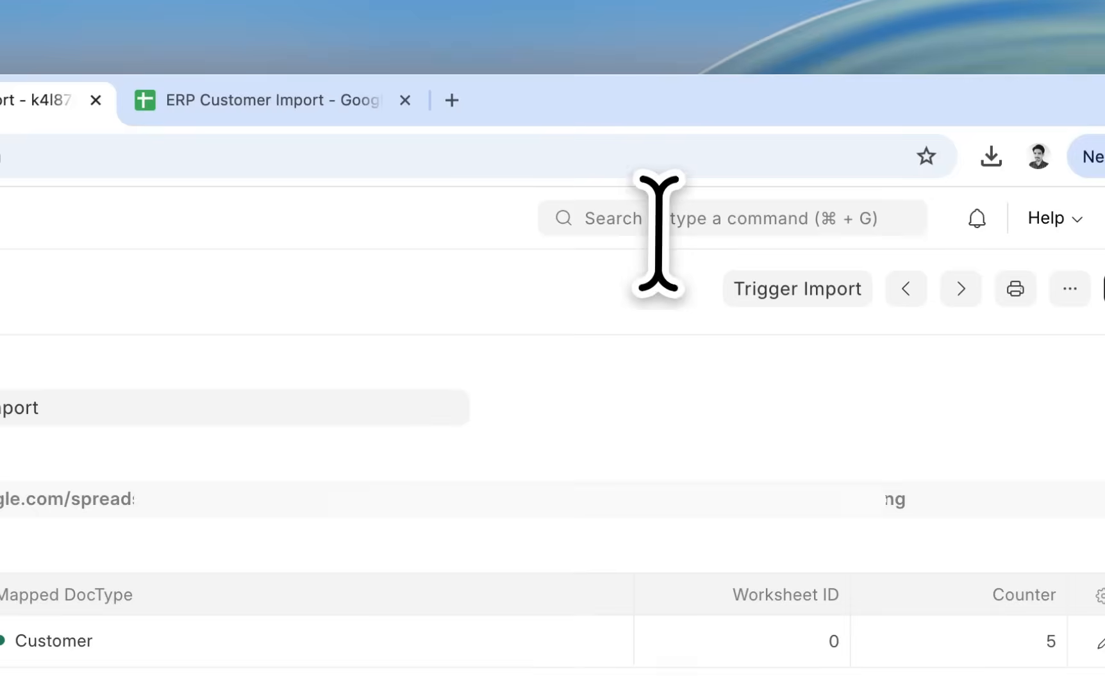
click(658, 229)
text(schedu)
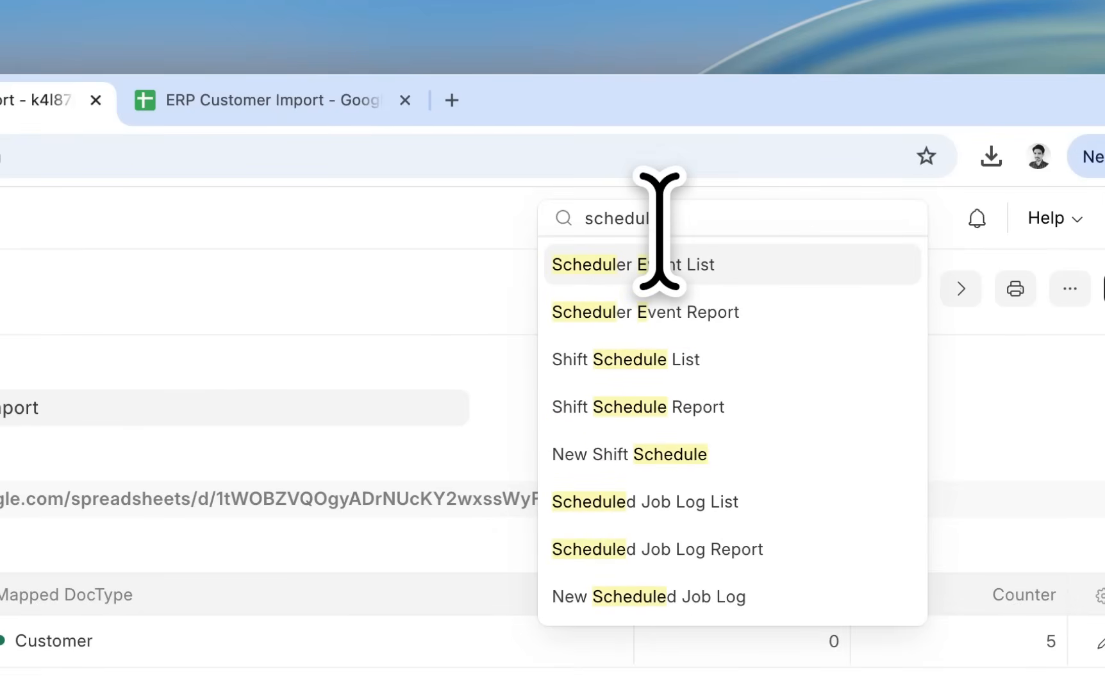
text(l)
text(ed j)
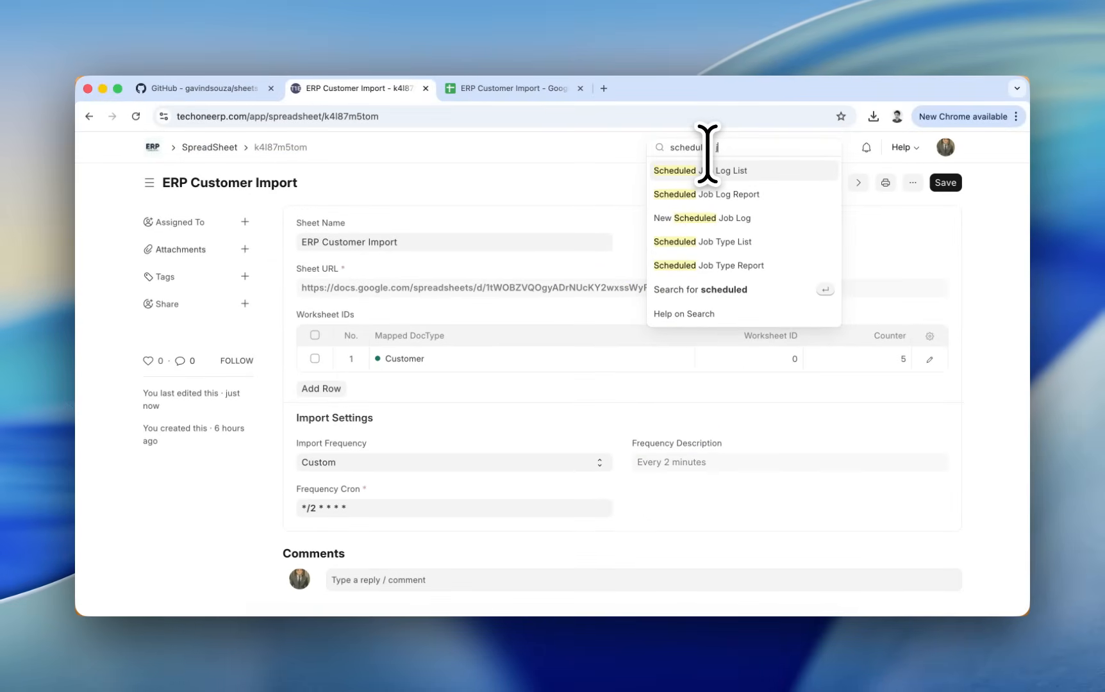
key(Return)
click(503, 281)
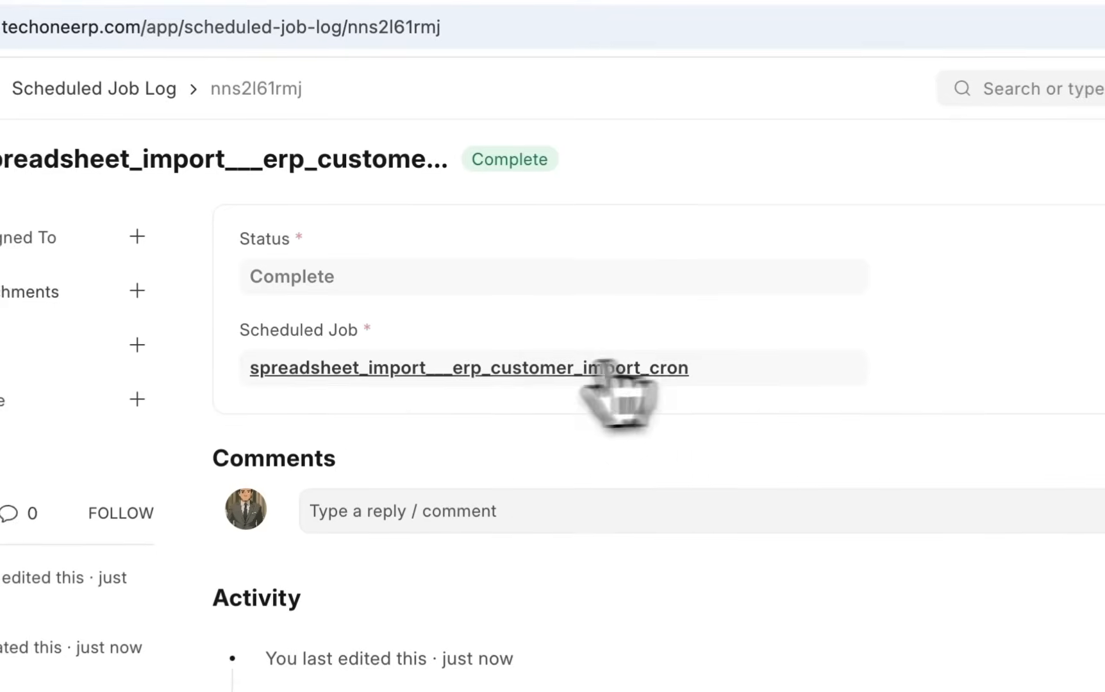
Step: Open the scheduled job linked in the log entry, reload it, and view its Scheduled Job Log list
right_click(364, 365)
key(Escape)
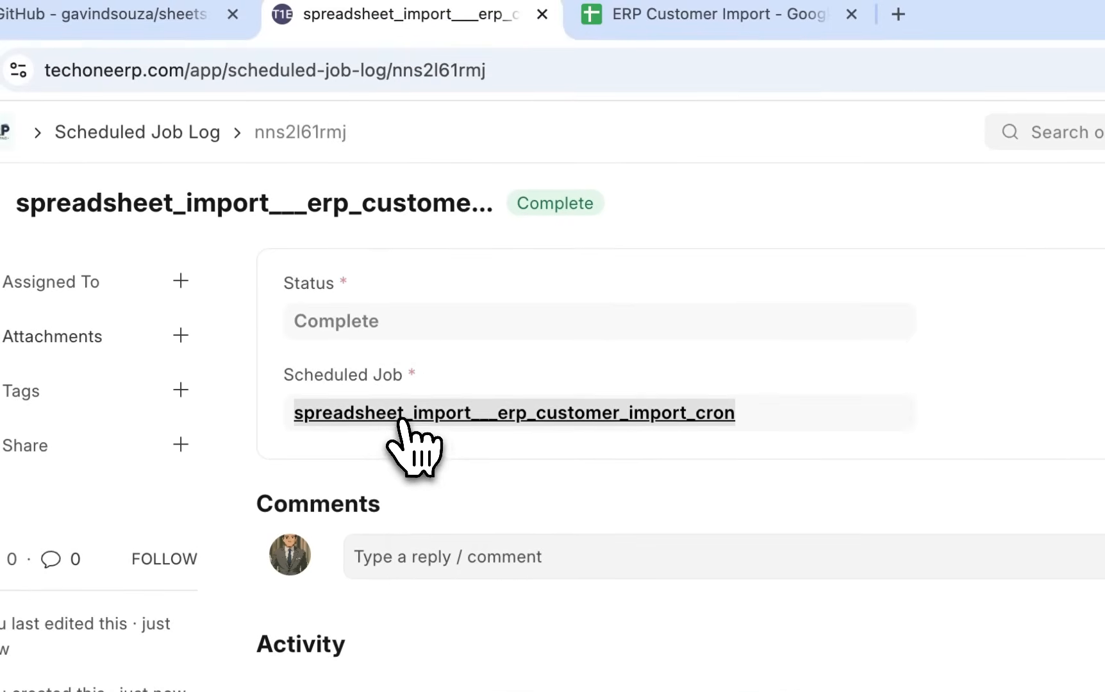
click(364, 368)
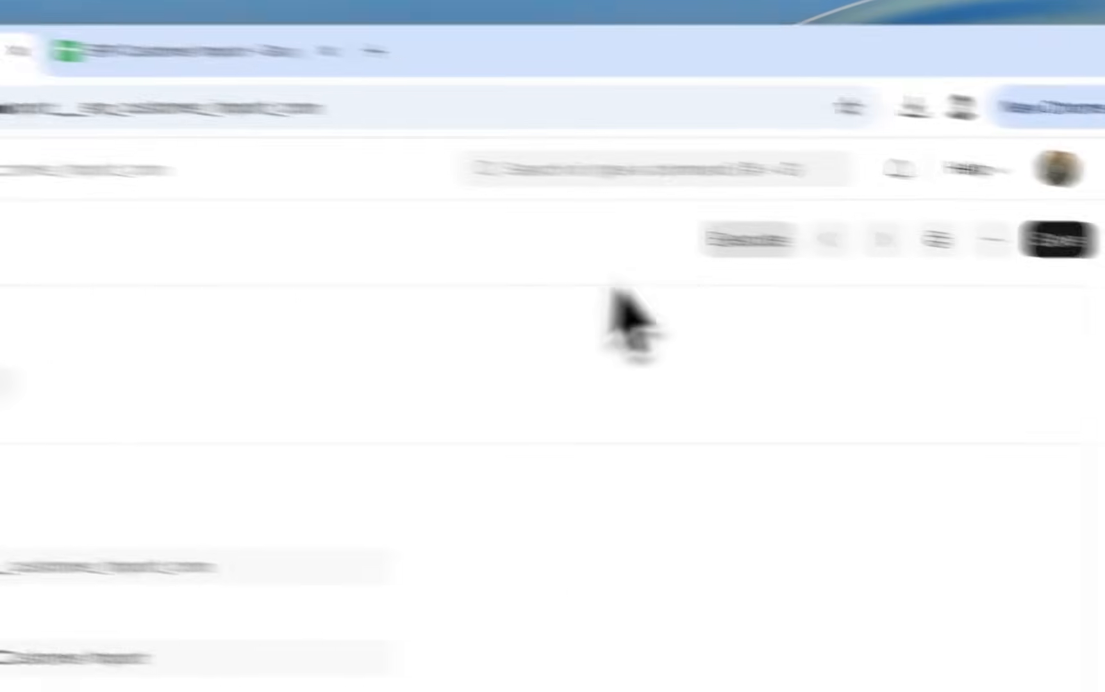
click(993, 239)
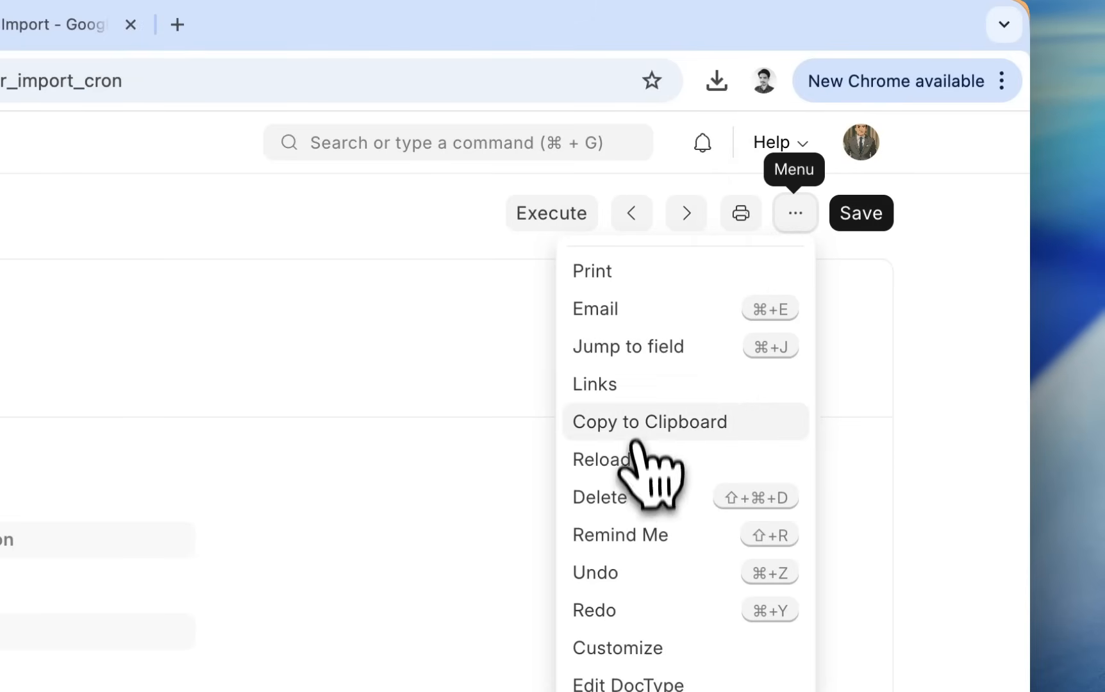
click(631, 448)
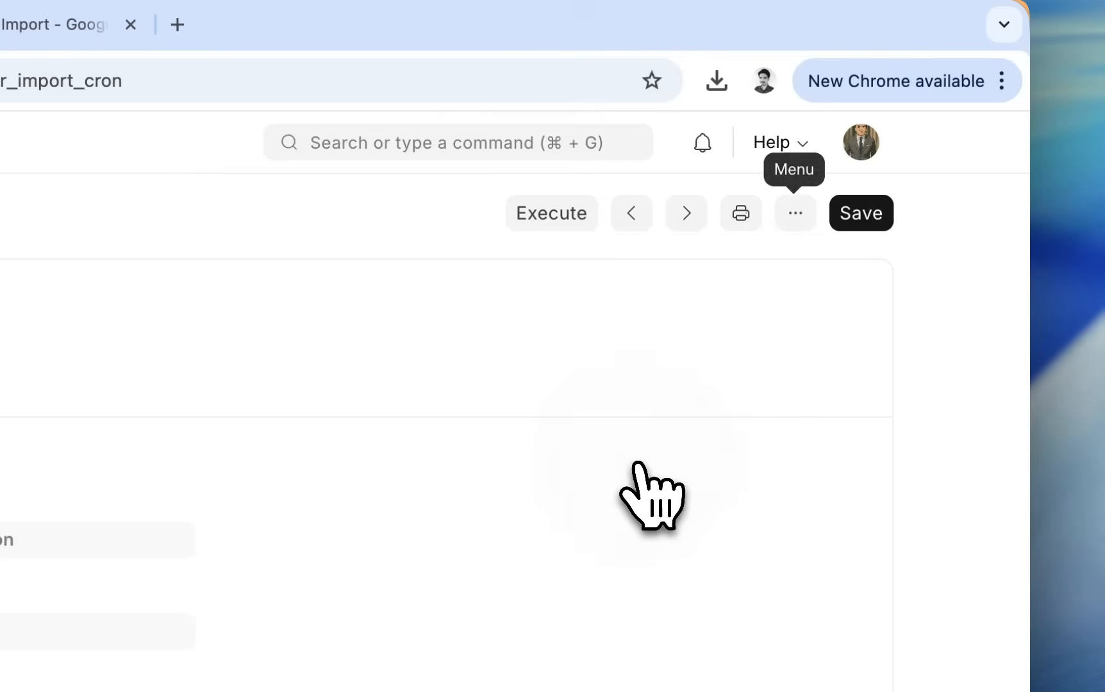
click(352, 397)
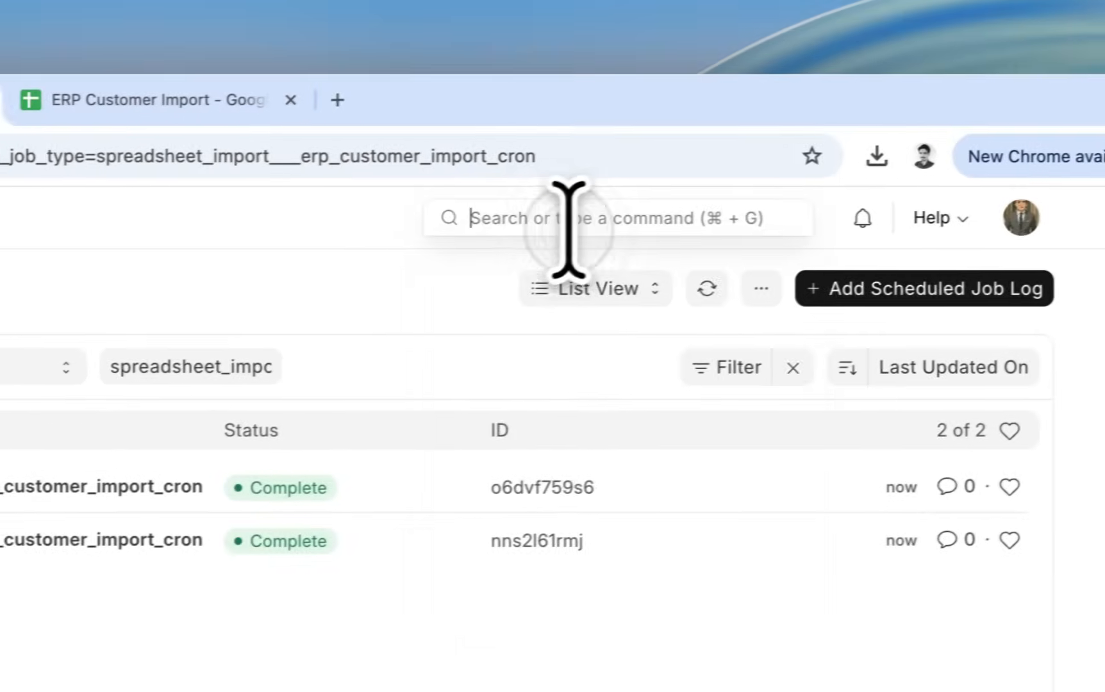
Step: Open the Customer list again by searching for "customer"
click(1050, 170)
text(customer)
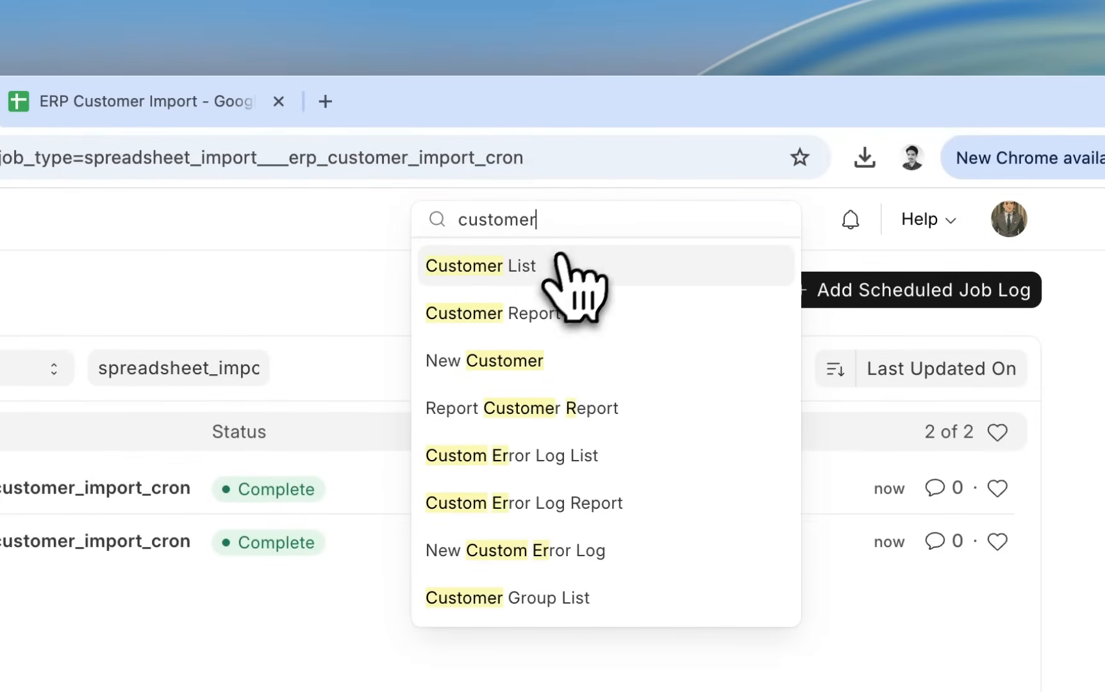
click(559, 259)
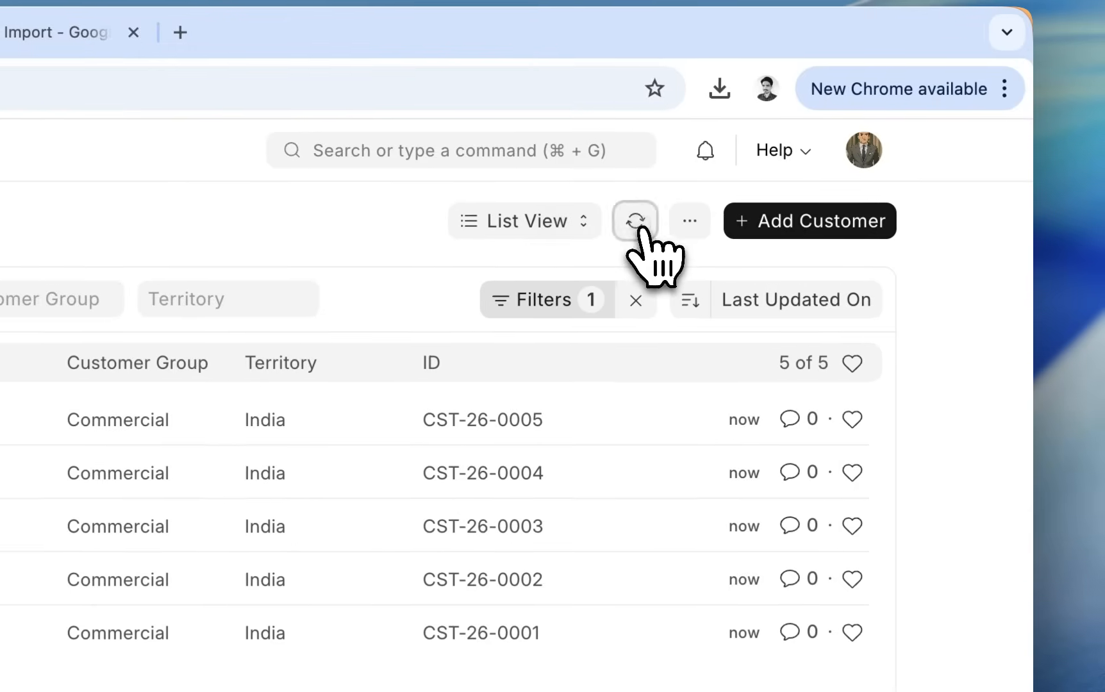
Step: Refresh the Customer list and compare its entries with the rows in the Google Sheet
click(780, 289)
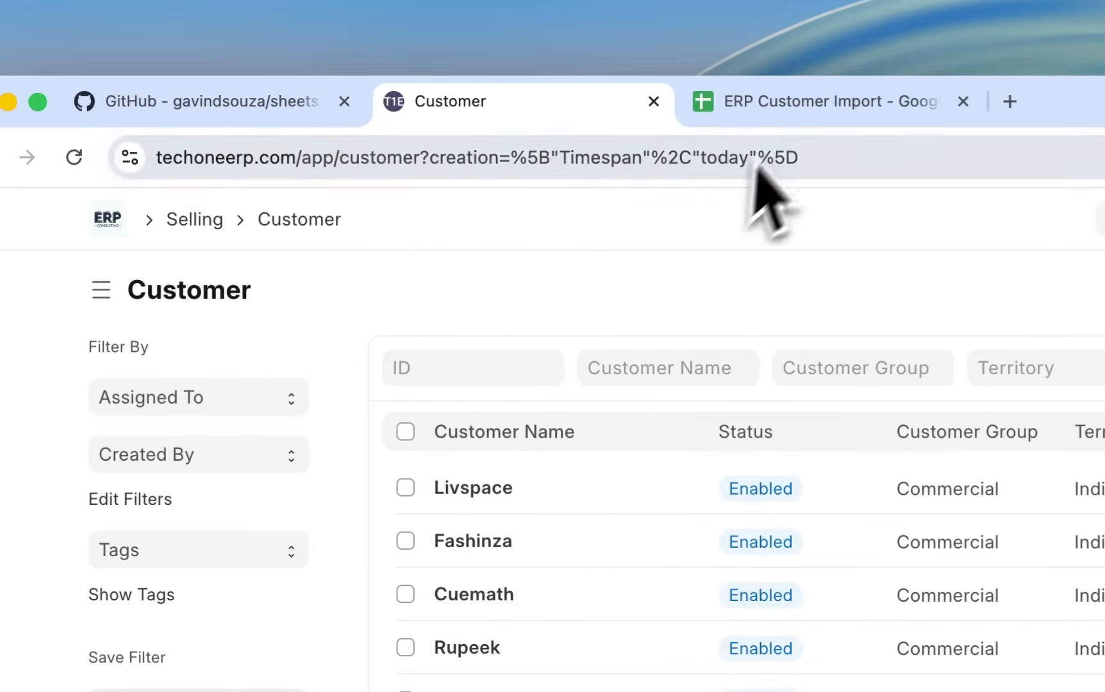
click(757, 106)
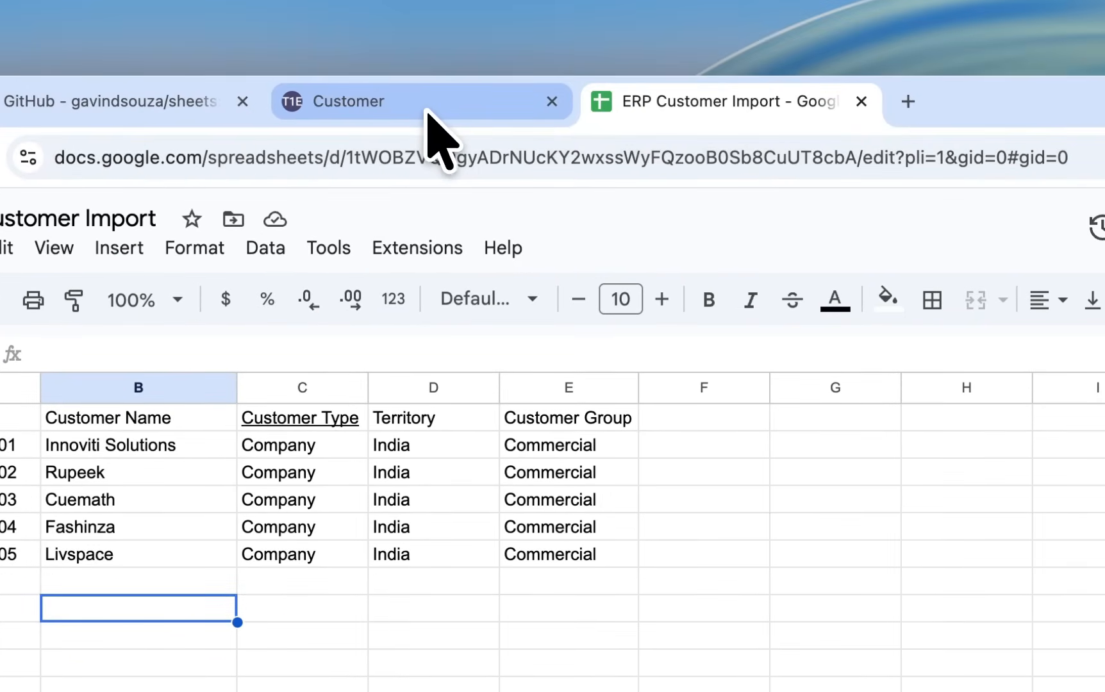
click(426, 112)
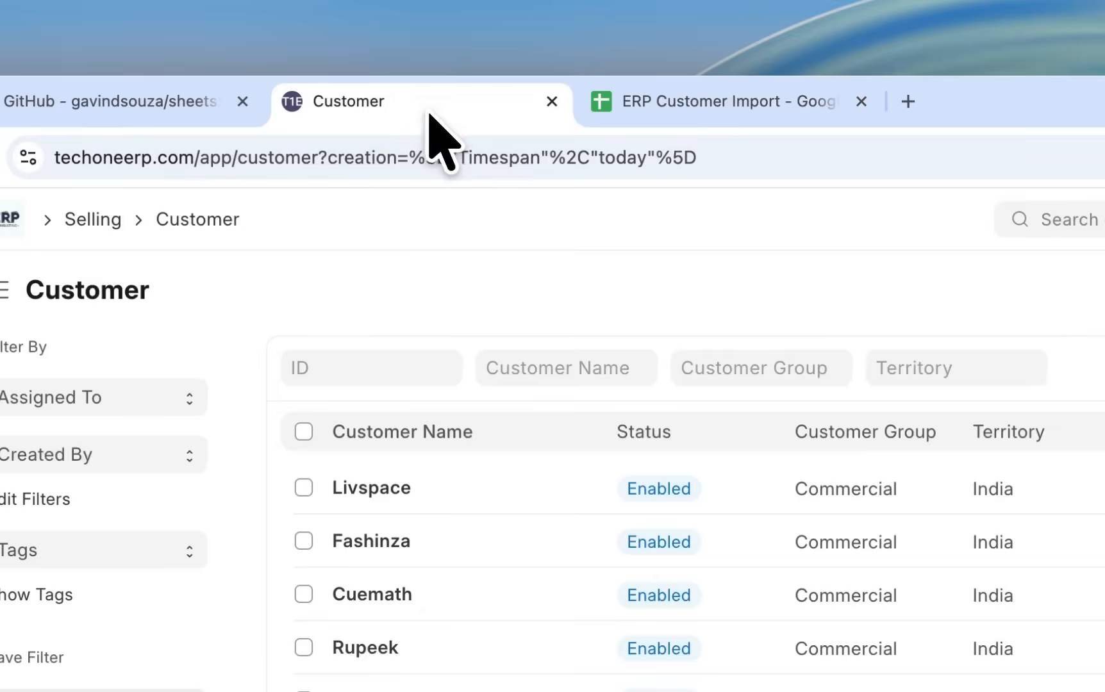